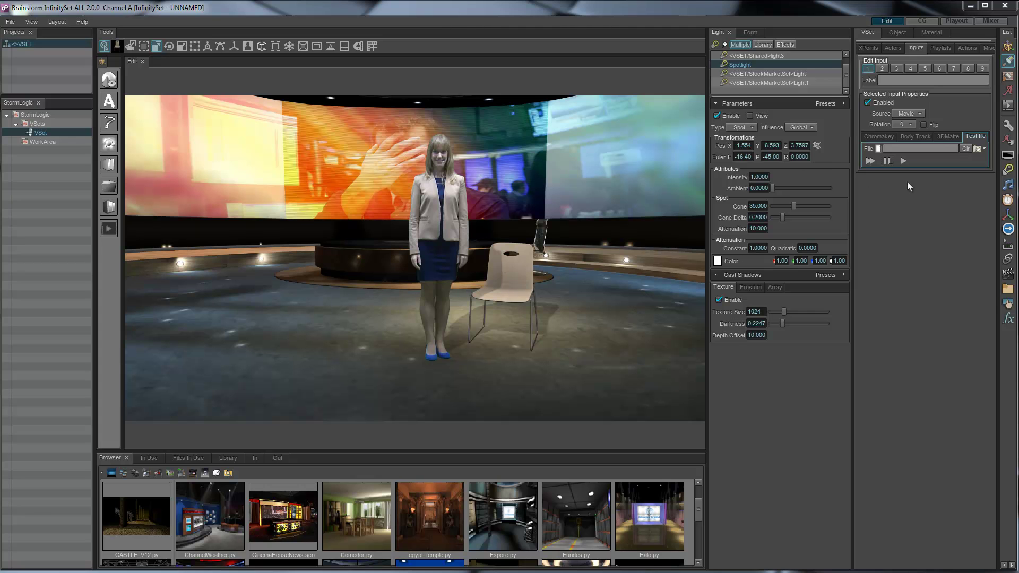
Step: Play the presenter's Test input video and pull the camera back to see the whole set
click(869, 161)
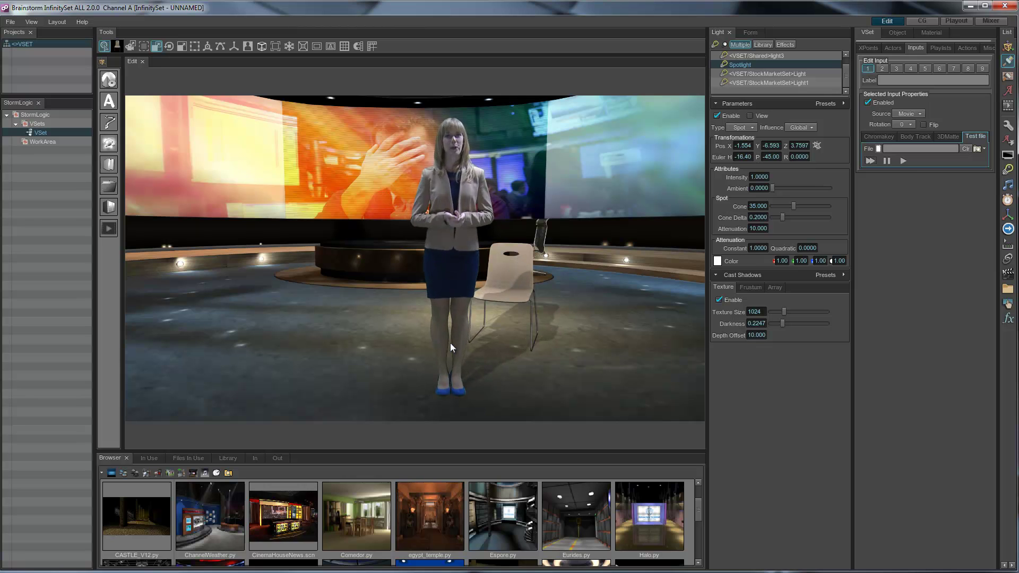
drag(616, 326, 516, 343)
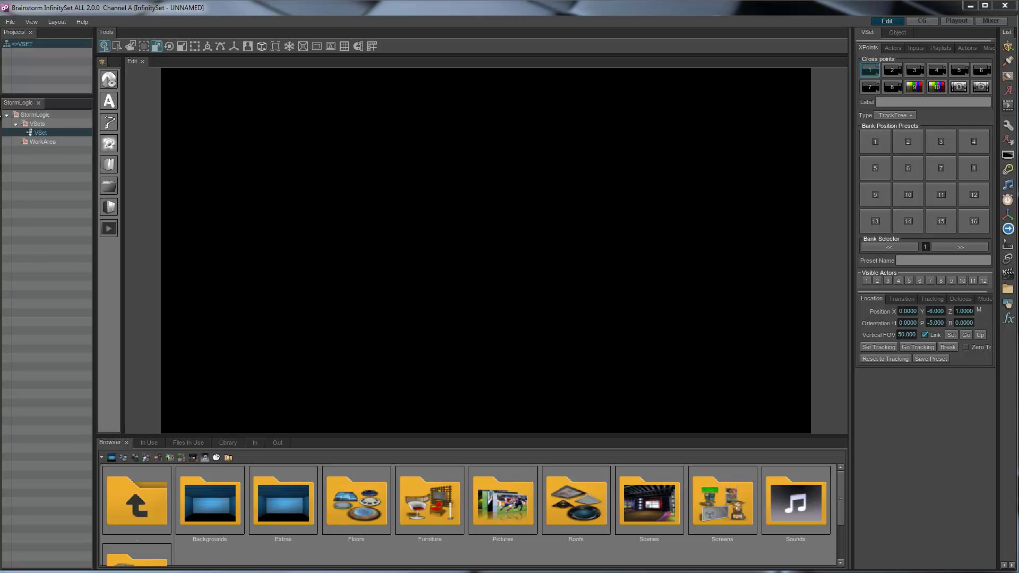
Step: Load StockMarketSet.scn from the Scenes folder and pull back to a wide view of the set
double_click(651, 491)
drag(536, 435, 527, 207)
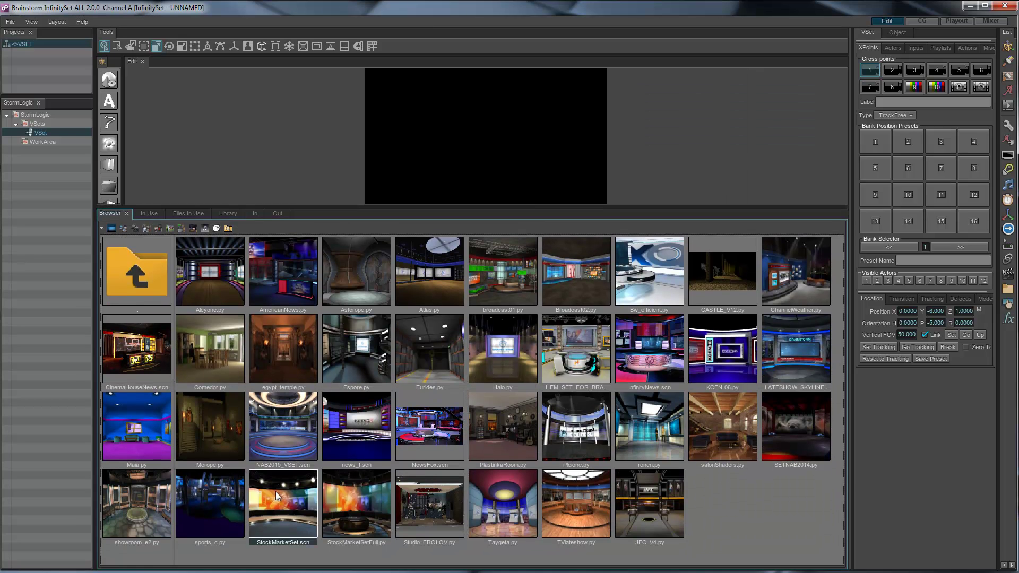
double_click(275, 492)
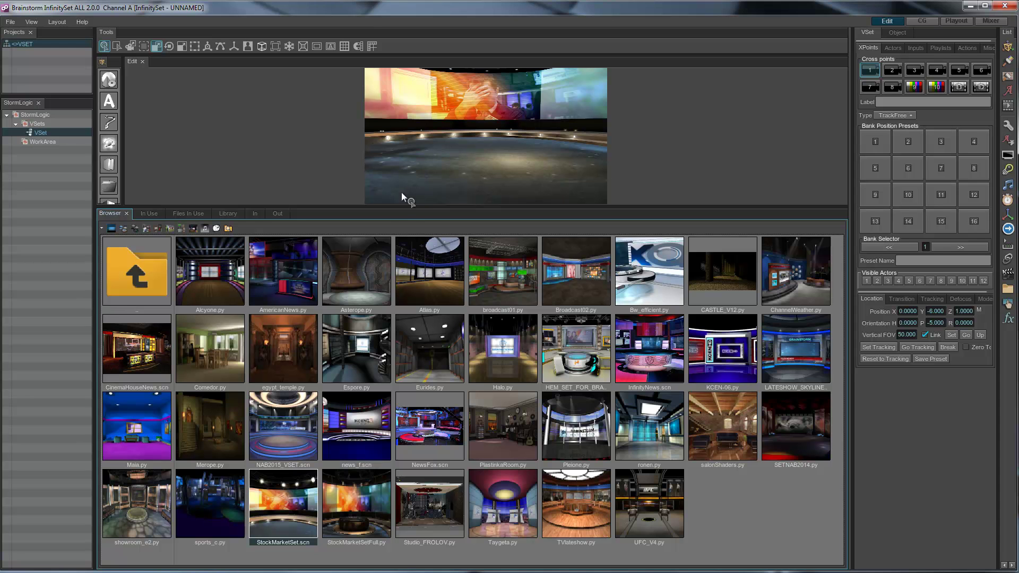
drag(405, 213, 410, 452)
drag(417, 381, 504, 329)
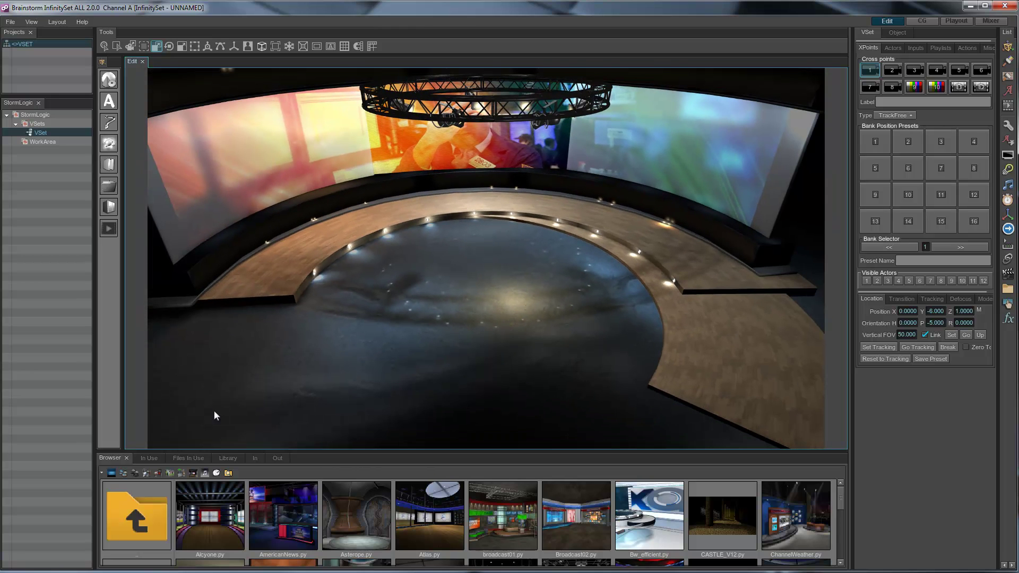
Step: Add StockTable.scn from the Tables folder and move it to the centre of the floor
click(158, 472)
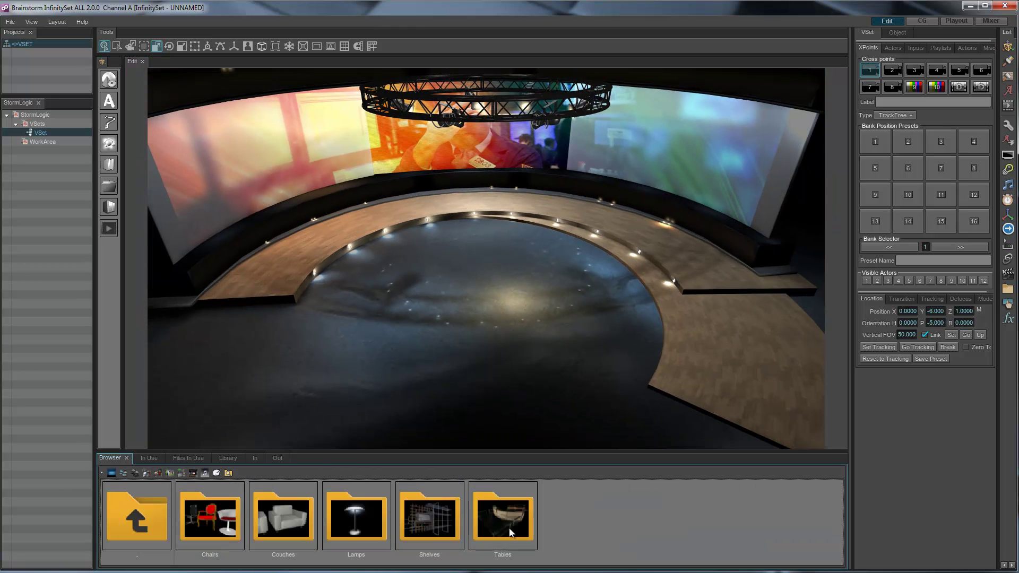
drag(580, 518, 485, 257)
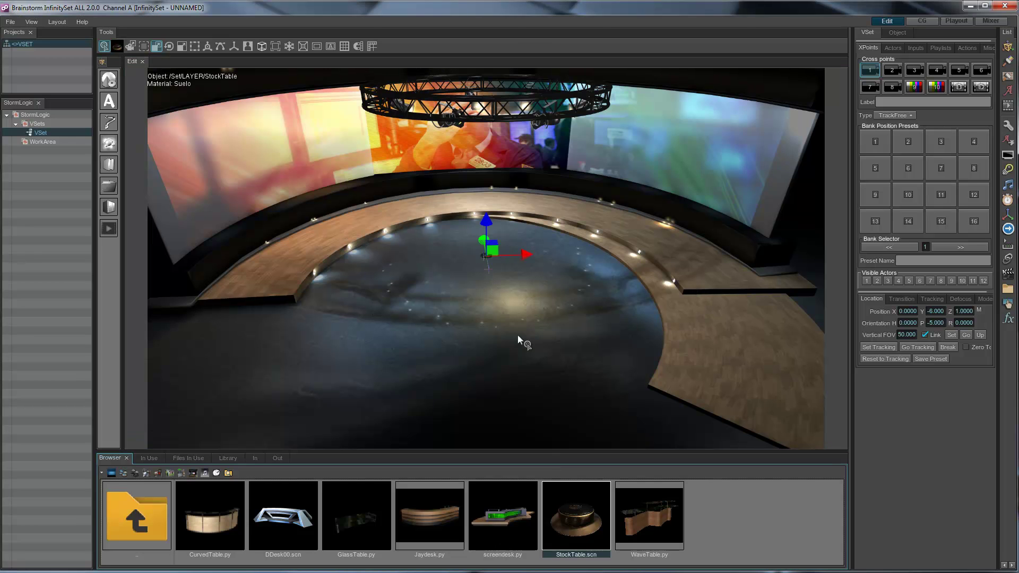
mouse_move(492, 248)
mouse_down()
mouse_move(490, 232)
mouse_move(488, 299)
mouse_move(486, 233)
mouse_up()
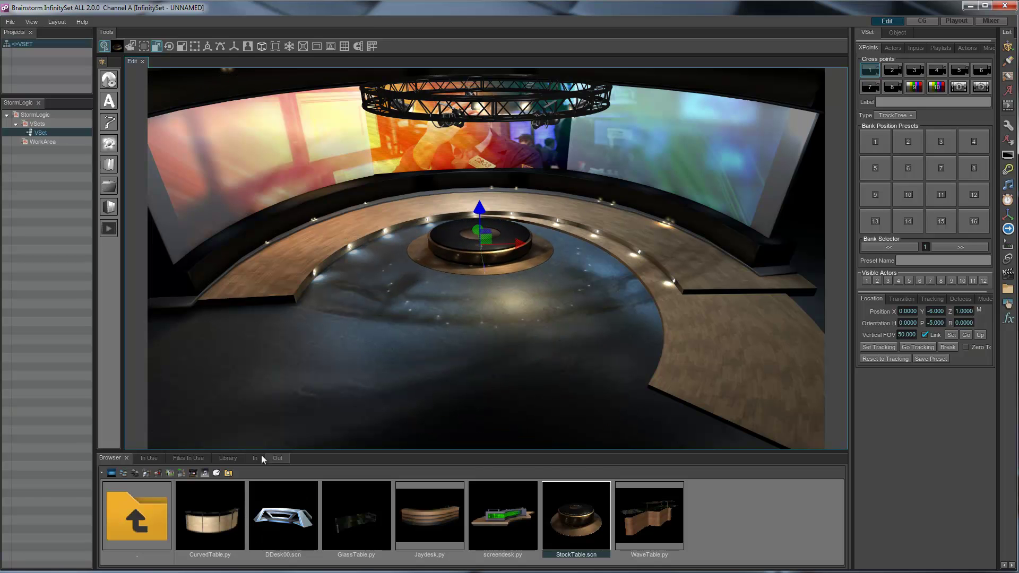
Step: Place OfficeChair.py beside the stock table, rotated about -62 degrees to face the desk
double_click(137, 514)
double_click(209, 517)
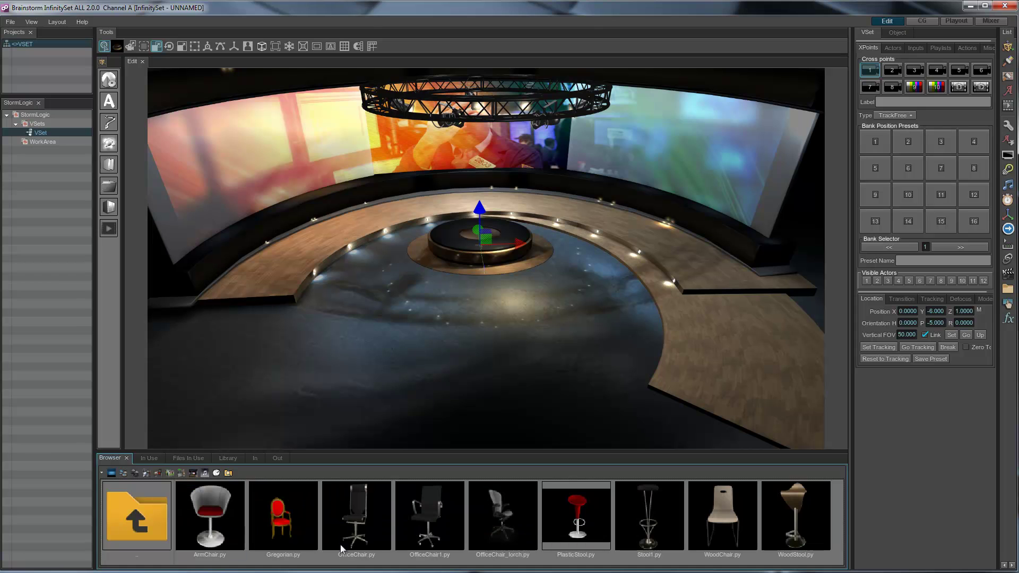
drag(349, 518, 545, 247)
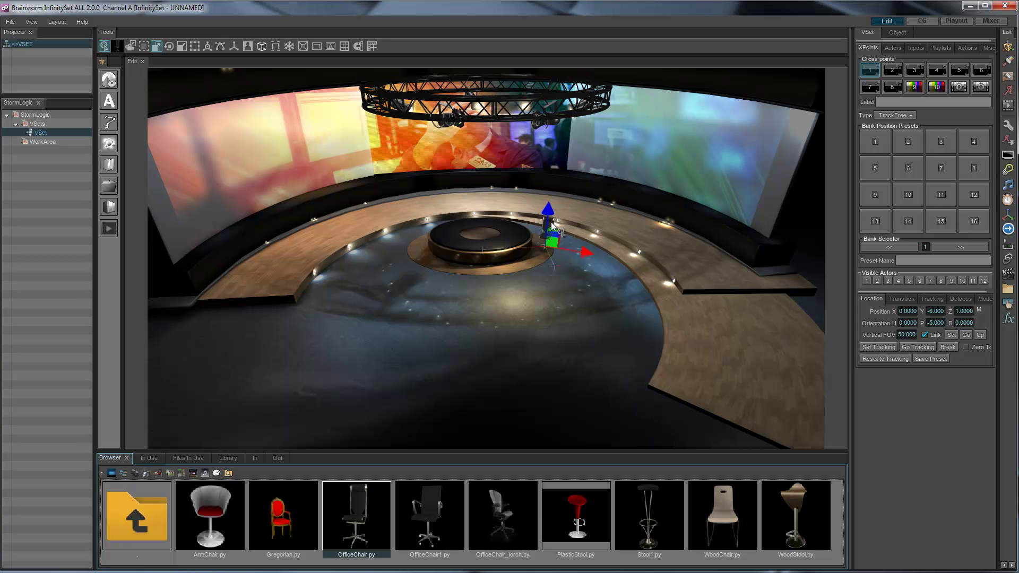
key(r)
drag(549, 232, 539, 211)
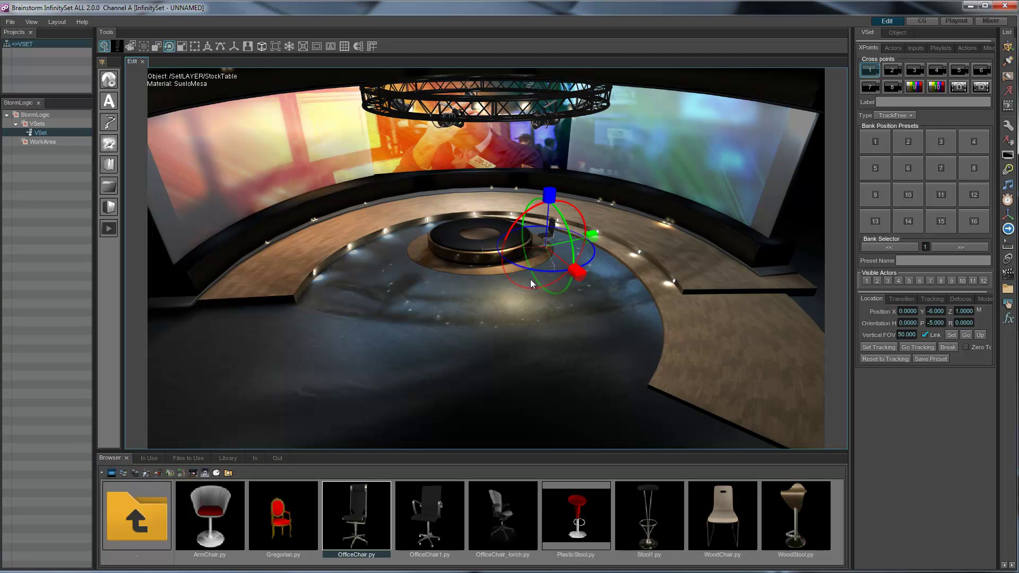
right_drag(539, 211, 684, 335)
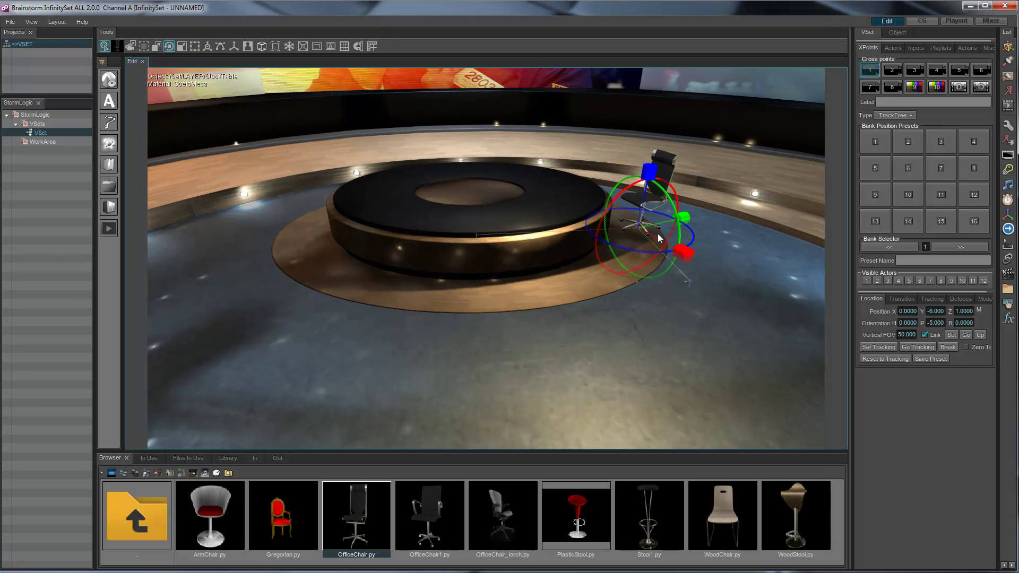
key(w)
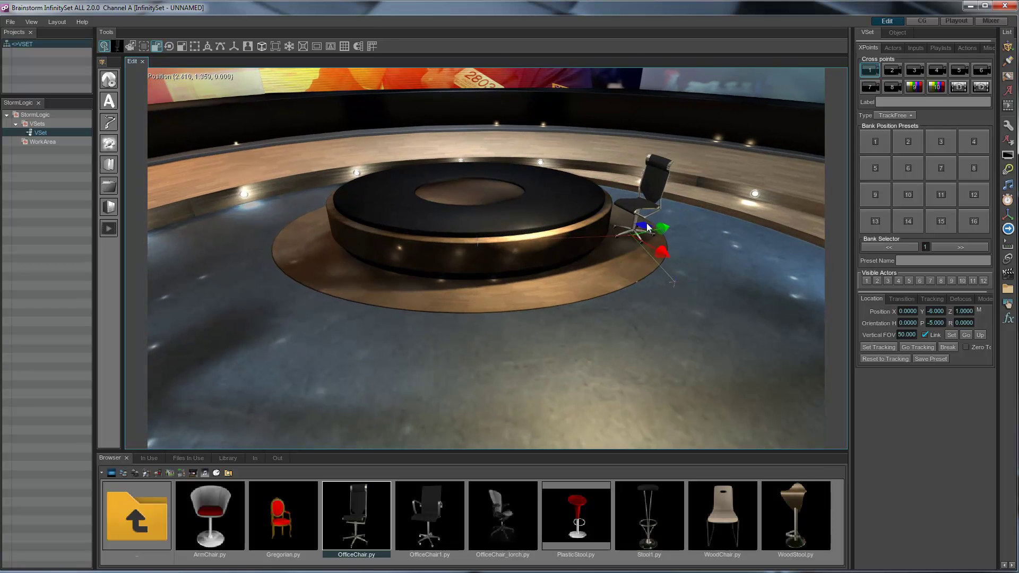
key(r)
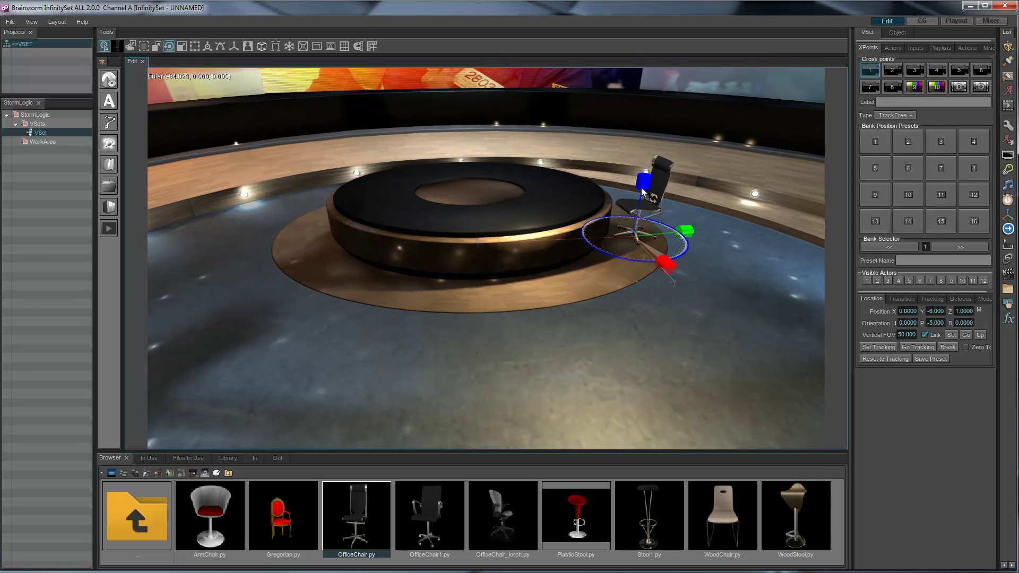
click(647, 296)
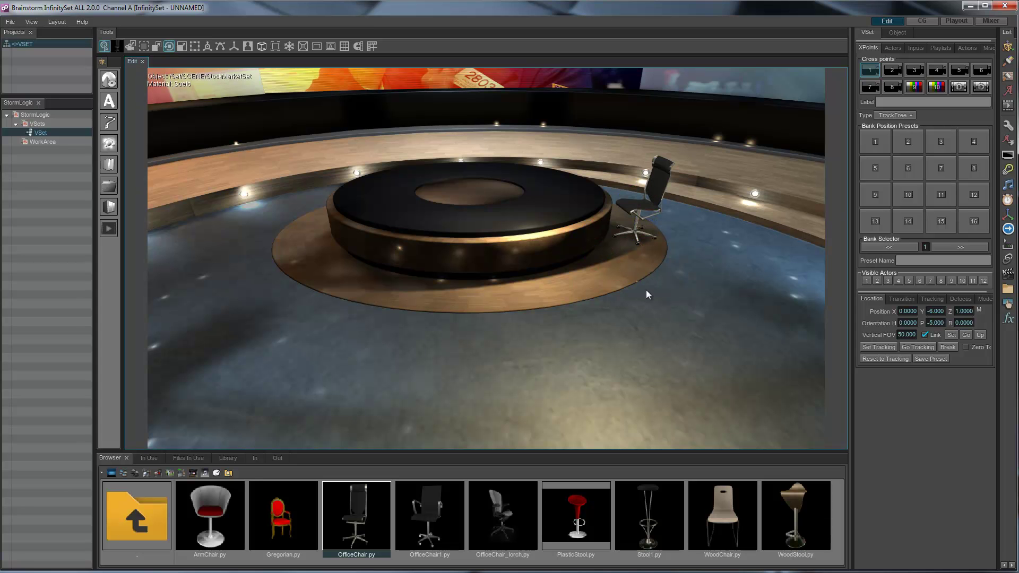
Step: Show the chair's material settings and slightly tint its colour
scroll(457, 272, up, 5)
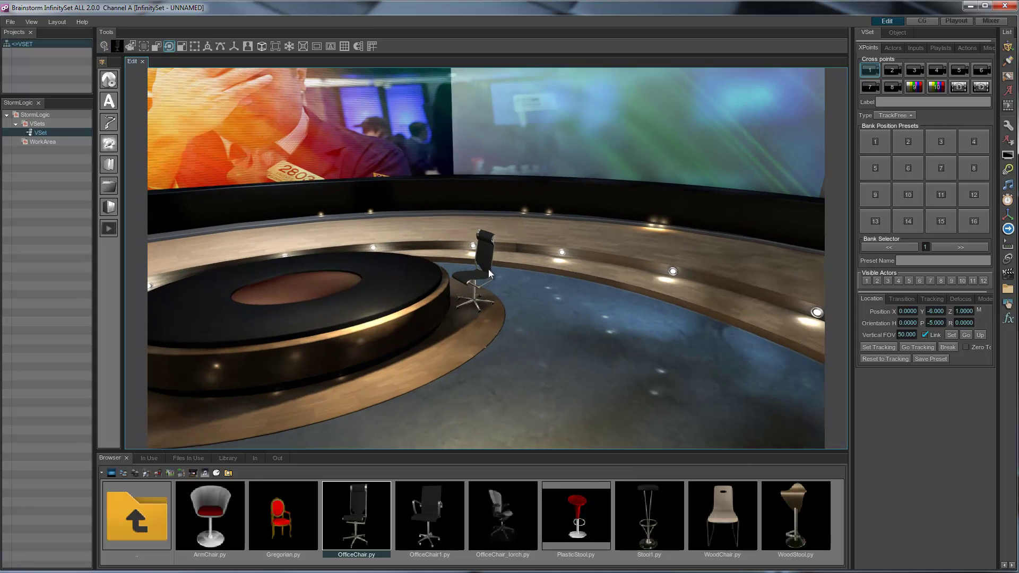
scroll(457, 272, up, 6)
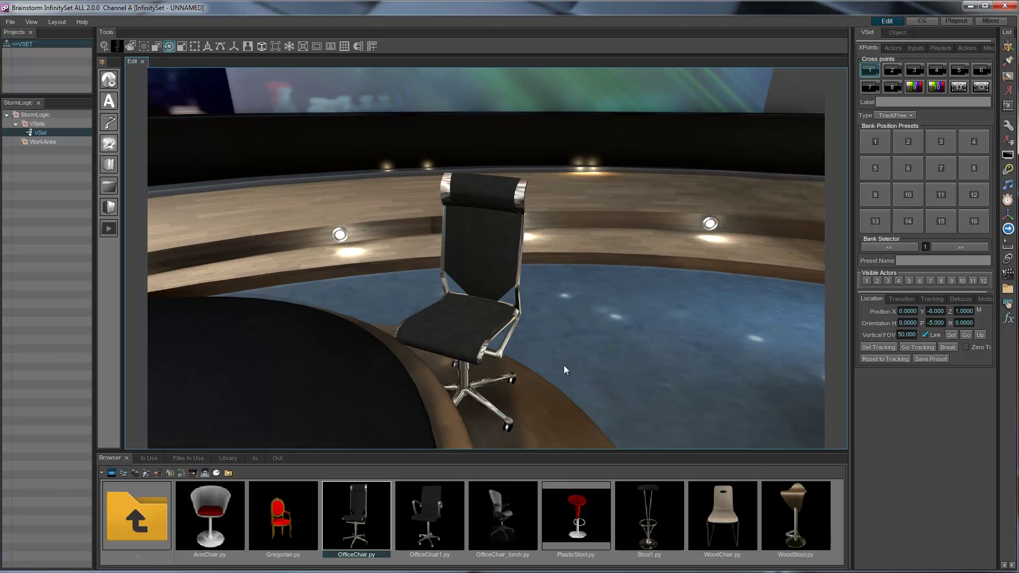
right_click(485, 235)
click(531, 253)
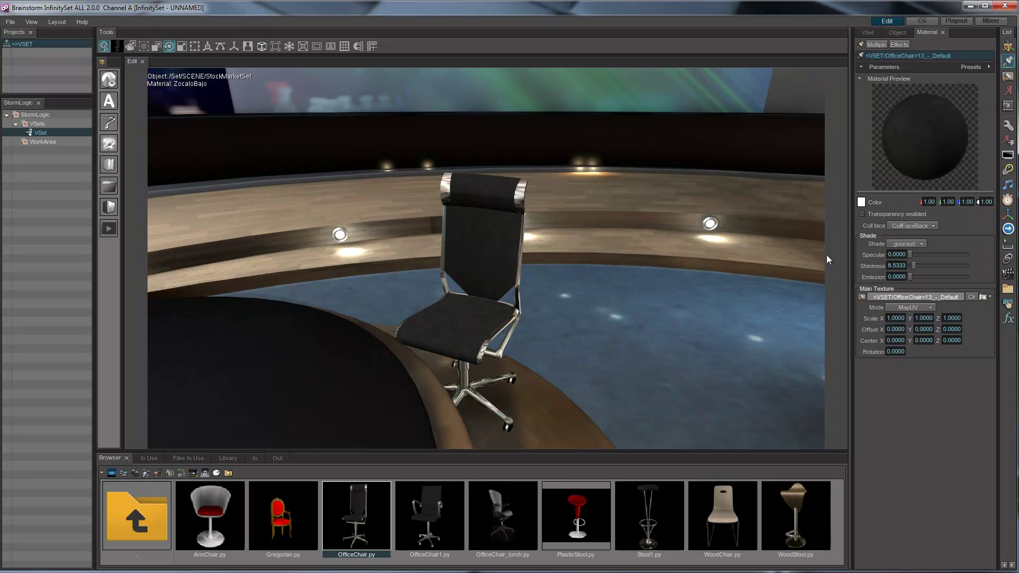
click(860, 202)
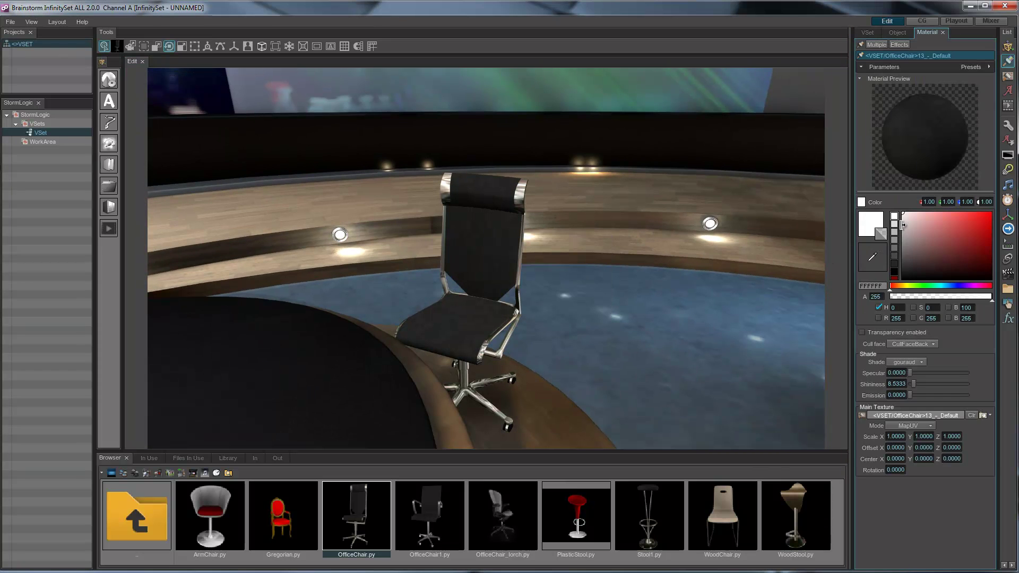
mouse_move(904, 214)
mouse_down()
mouse_move(907, 233)
mouse_move(904, 208)
mouse_up()
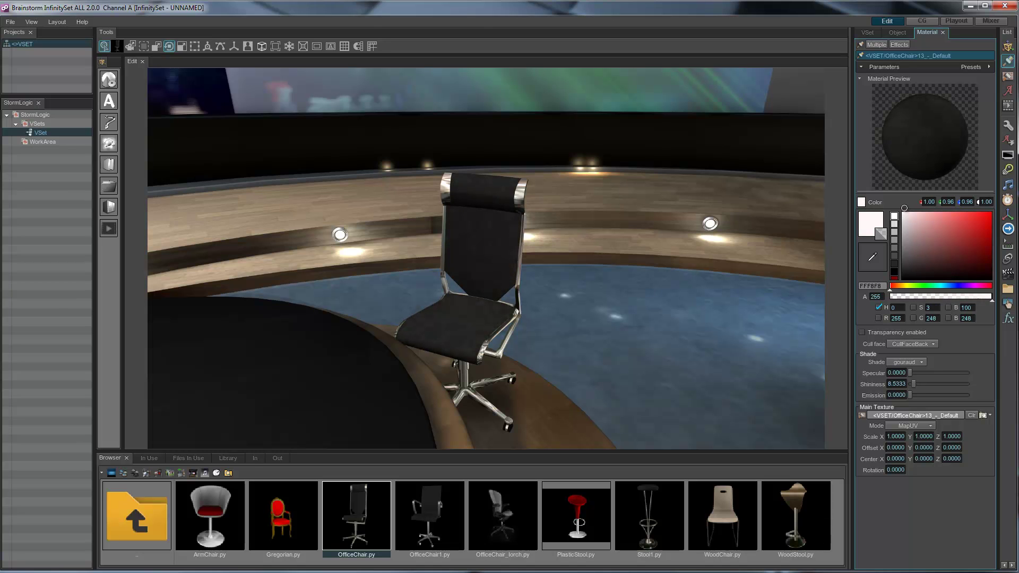
Step: Apply the Bump Reflection material from the Examples Library to the chair
click(223, 459)
click(103, 490)
click(113, 508)
drag(152, 518, 486, 241)
scroll(486, 241, up, 10)
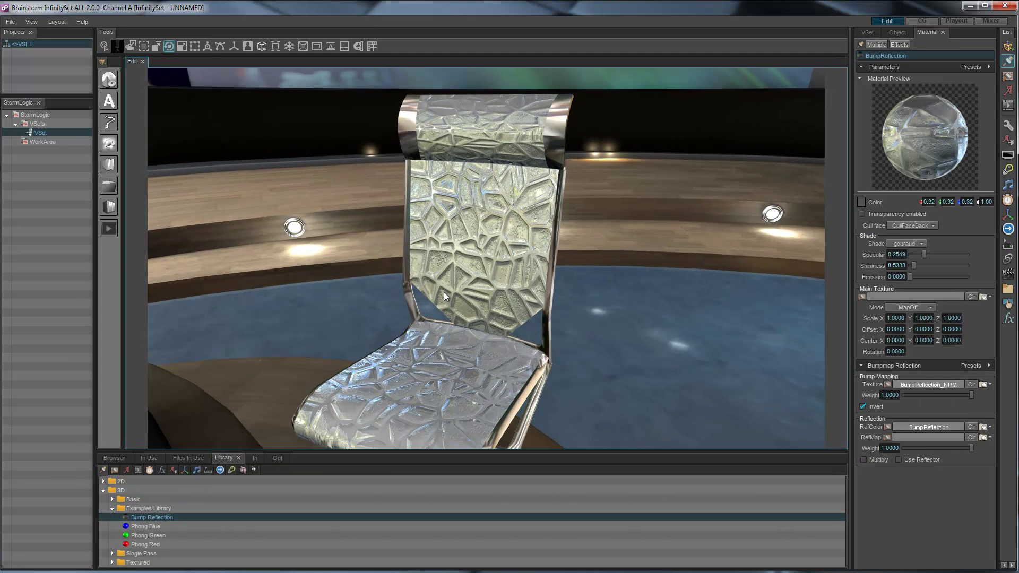
middle_drag(517, 339, 574, 330)
scroll(575, 330, down, 8)
middle_drag(429, 343, 427, 354)
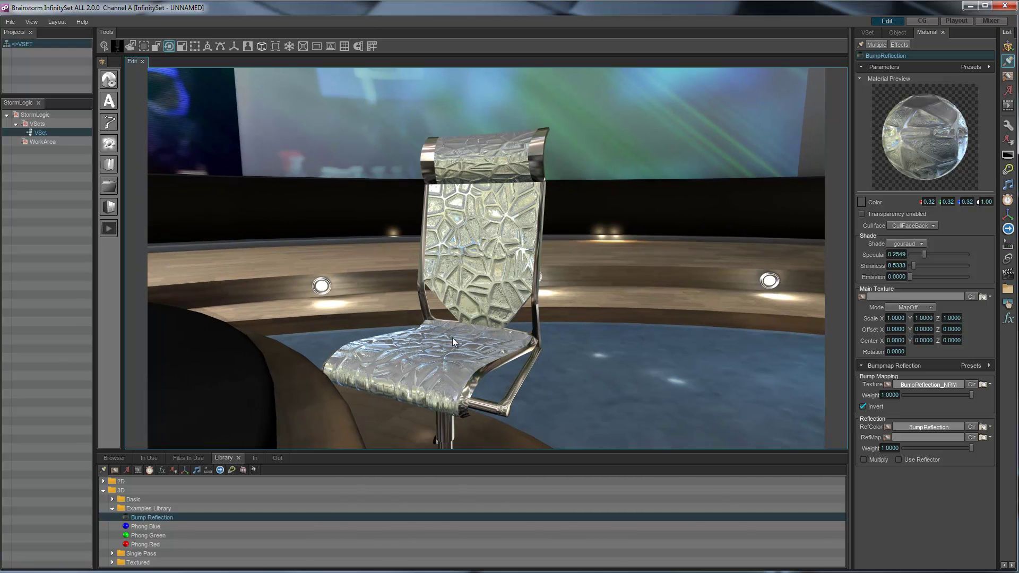
Step: Make the chair colour near black, with reflection weight about 0.30 and bump weight 0.26
click(860, 201)
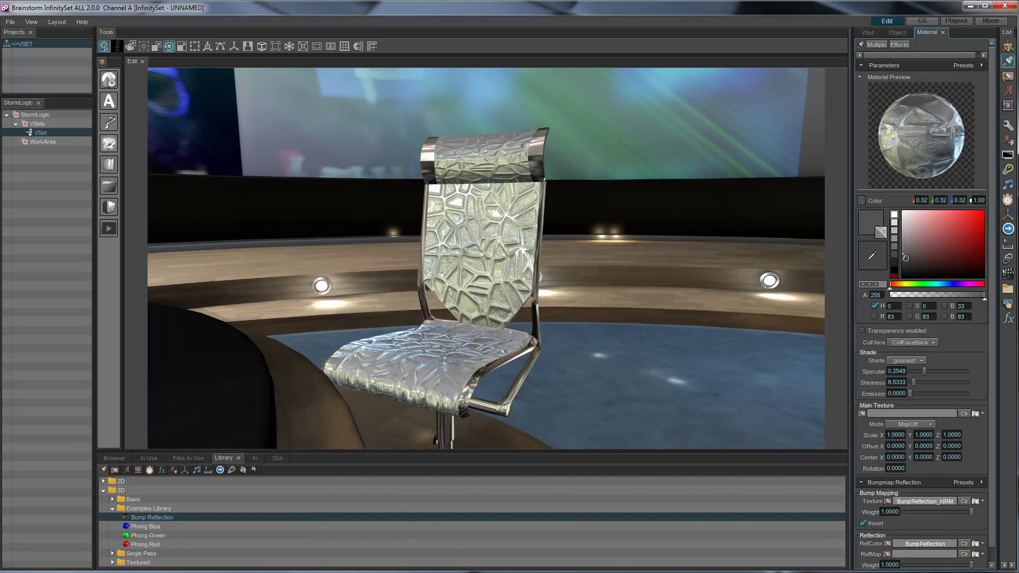
click(904, 268)
drag(904, 268, 903, 278)
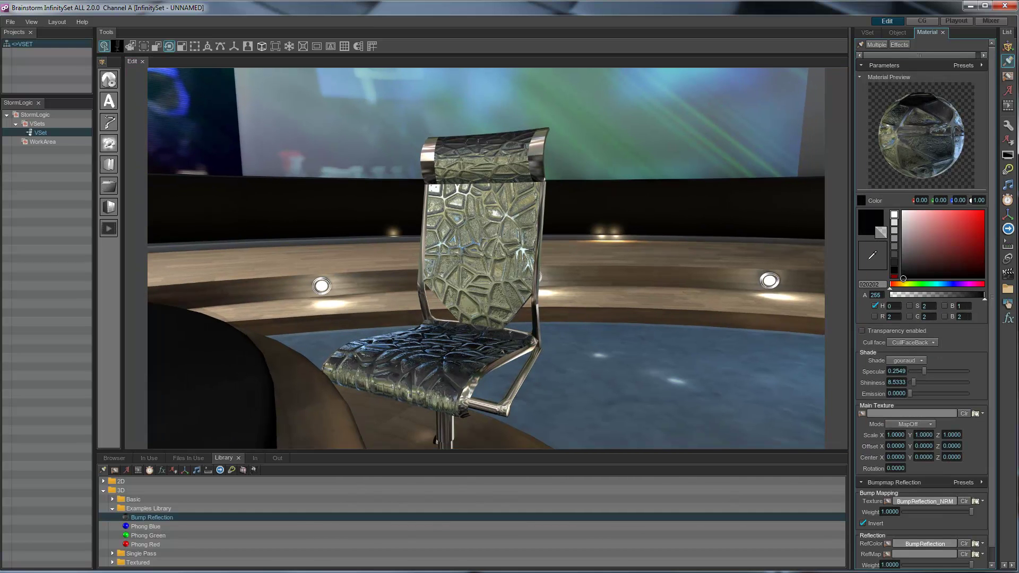
click(860, 202)
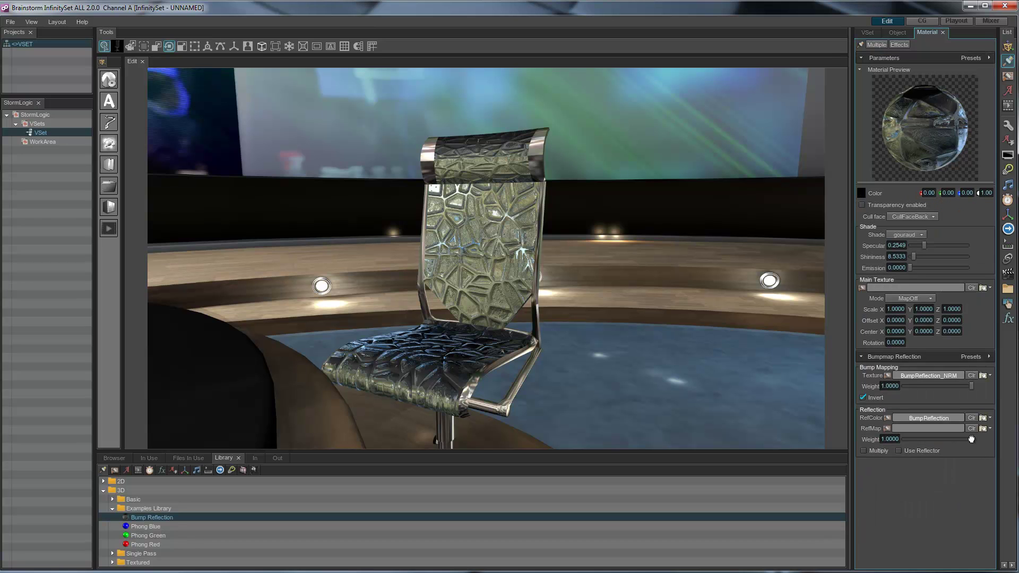
drag(971, 439, 925, 439)
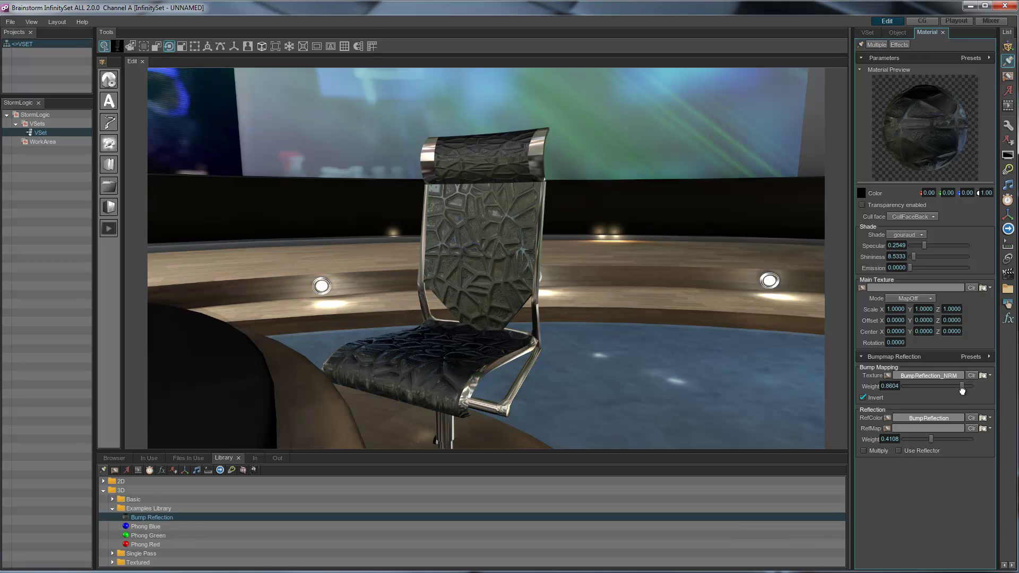
drag(962, 392, 936, 397)
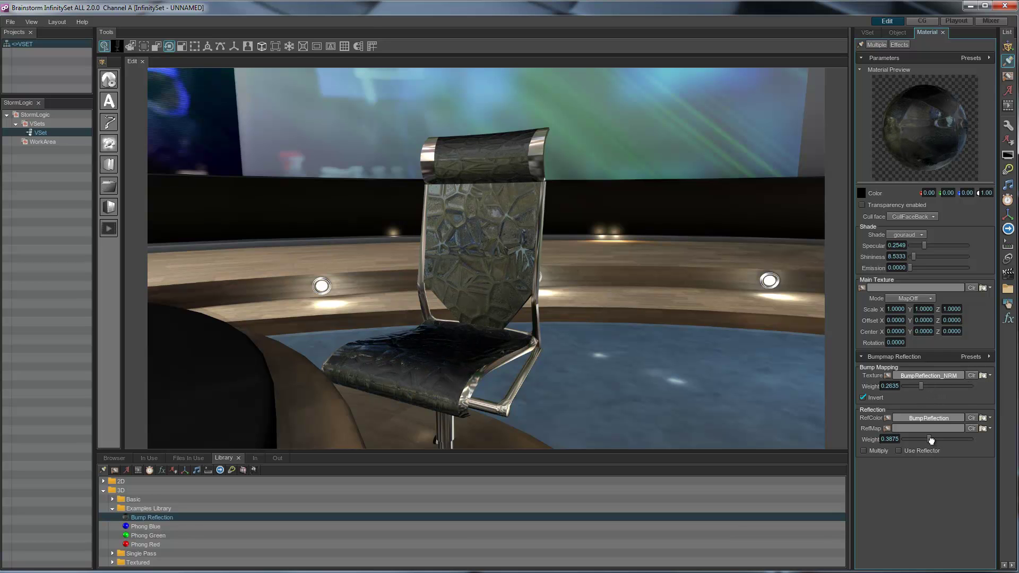
drag(928, 439, 923, 440)
middle_drag(550, 302, 532, 367)
Step: Return to a wide view and turn on Visible Actors 1 in the VSet XPoints settings
click(533, 368)
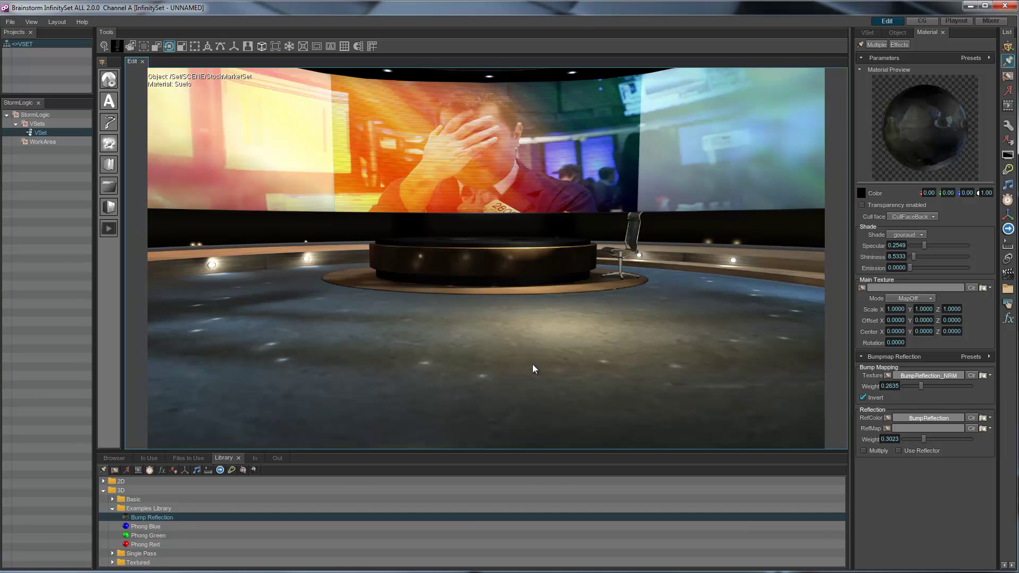
click(865, 32)
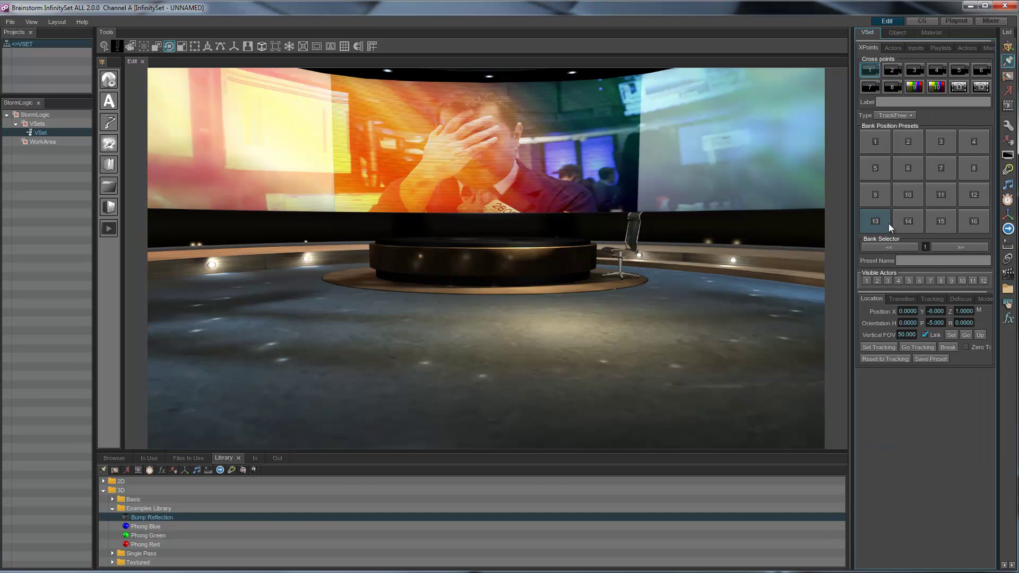
click(866, 281)
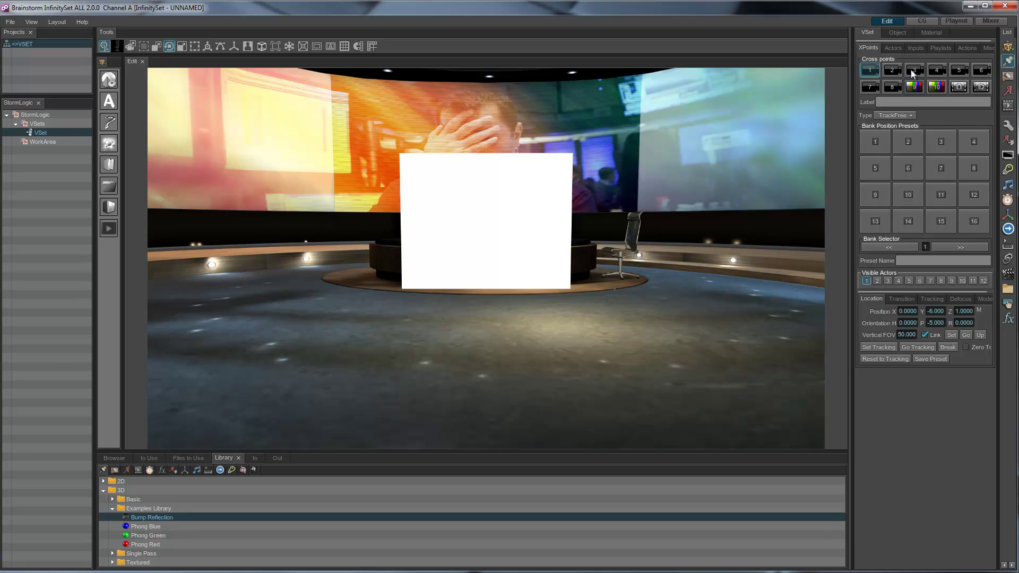
Step: Set Input 1's source to Movie with Internal chromakey
click(917, 48)
click(908, 114)
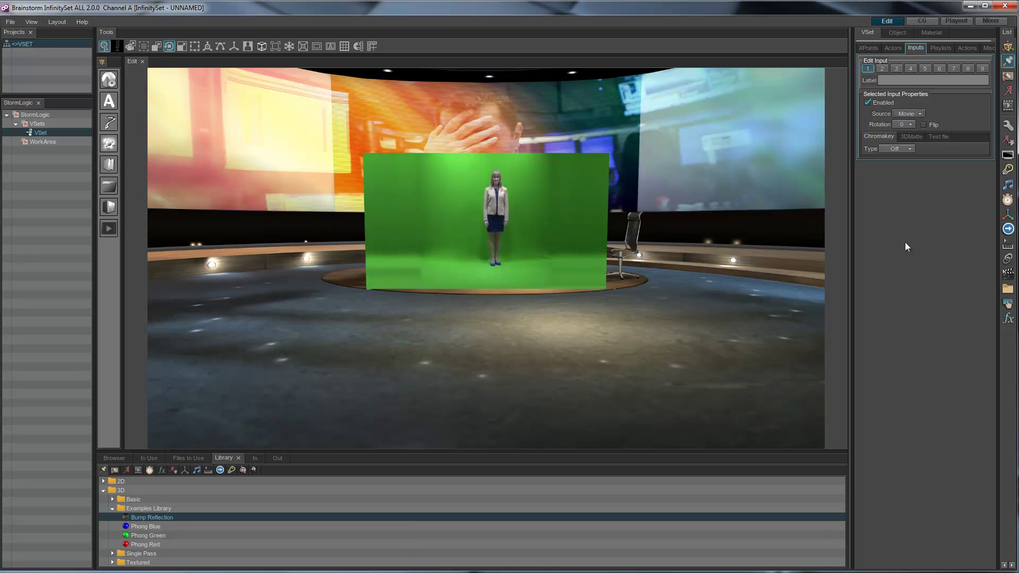
click(895, 149)
click(893, 159)
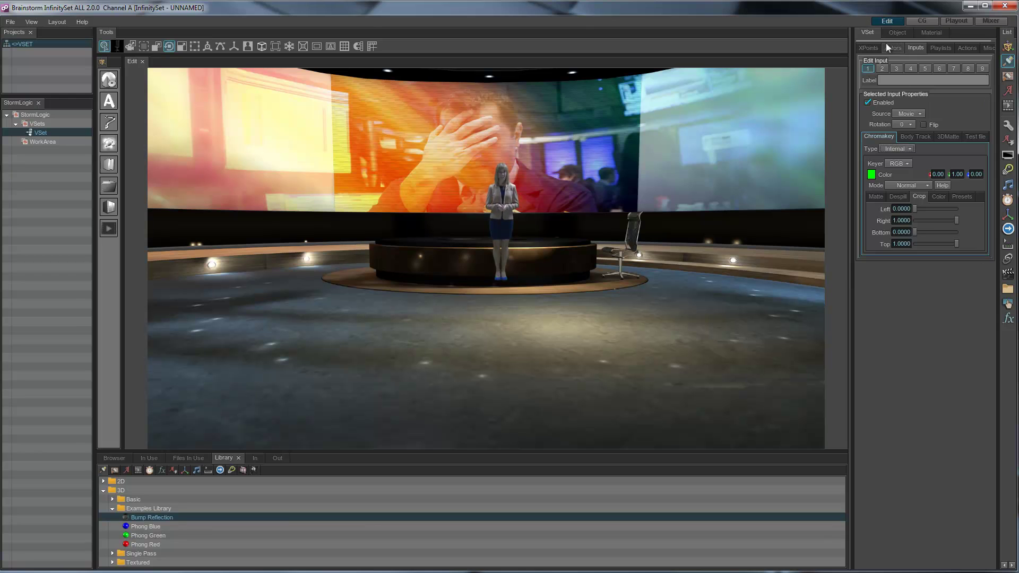
Step: Change actor 1's type from Sticker to Projection
click(892, 48)
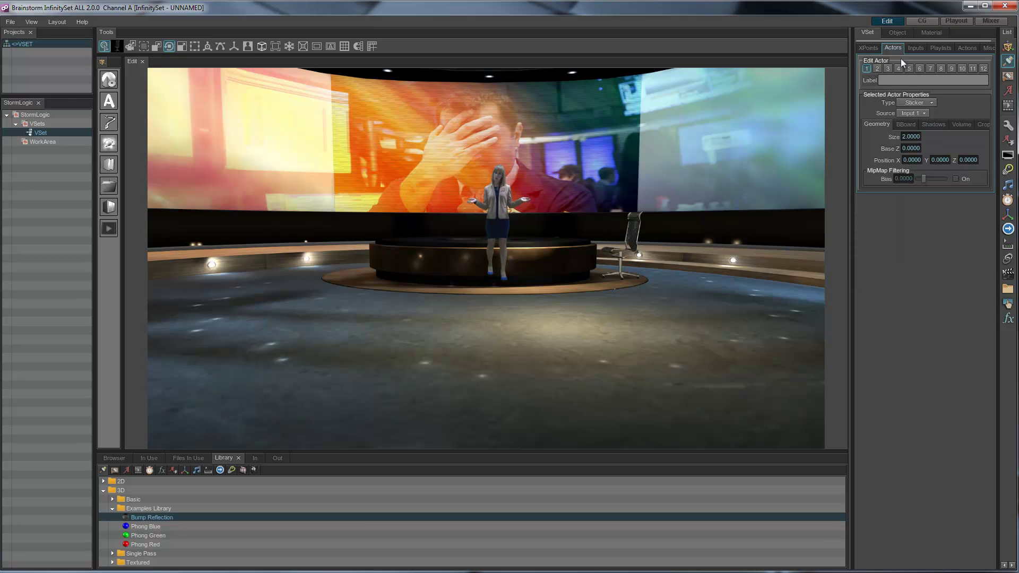
click(917, 103)
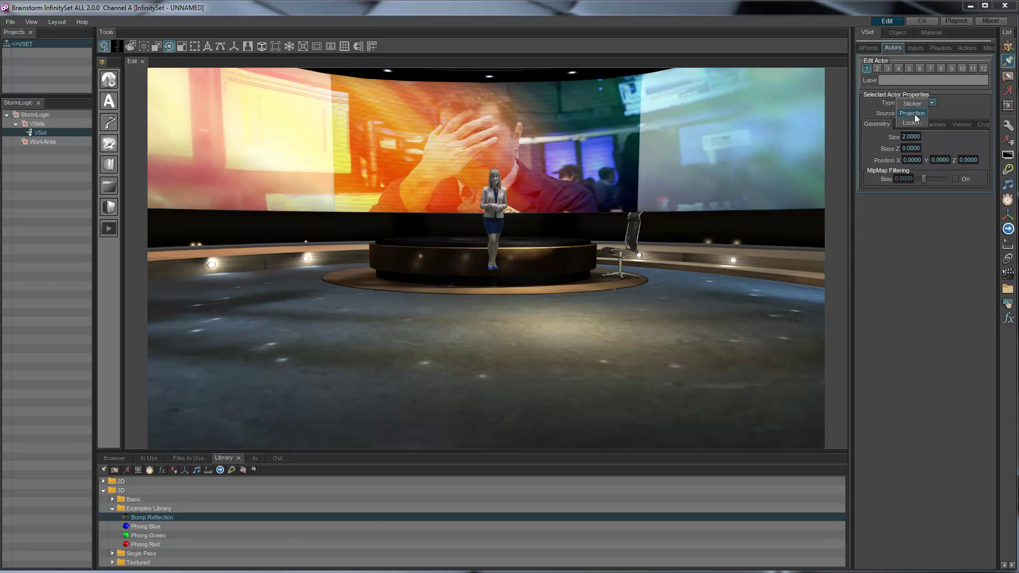
click(912, 113)
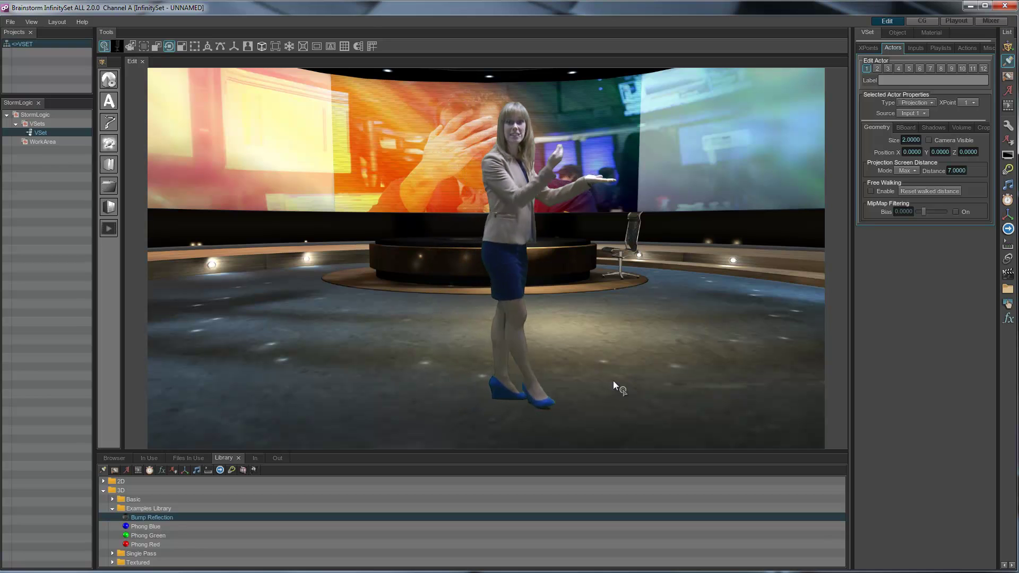
Step: Enable Body Track for Input 1 in the Inputs settings
click(915, 47)
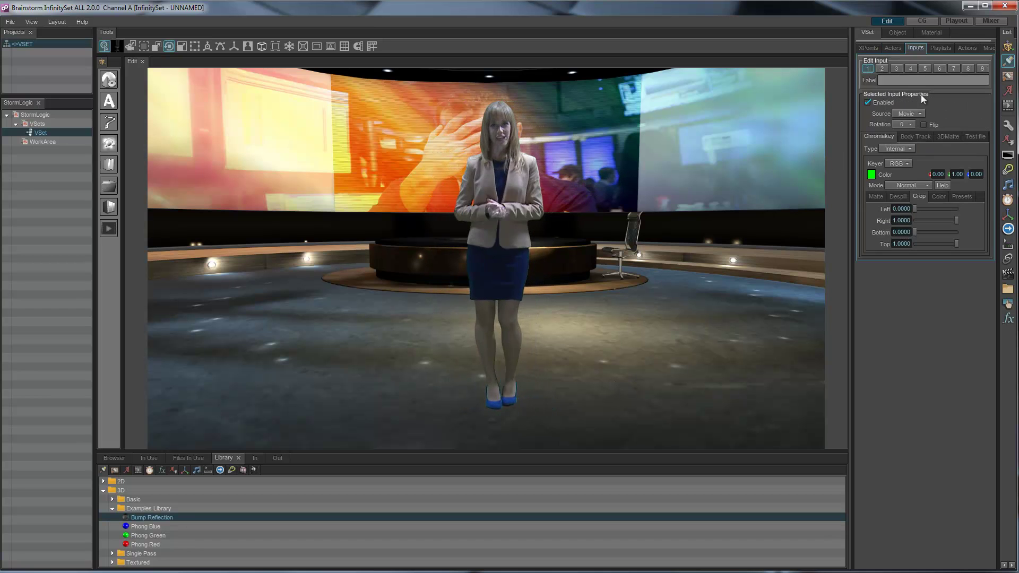
click(910, 136)
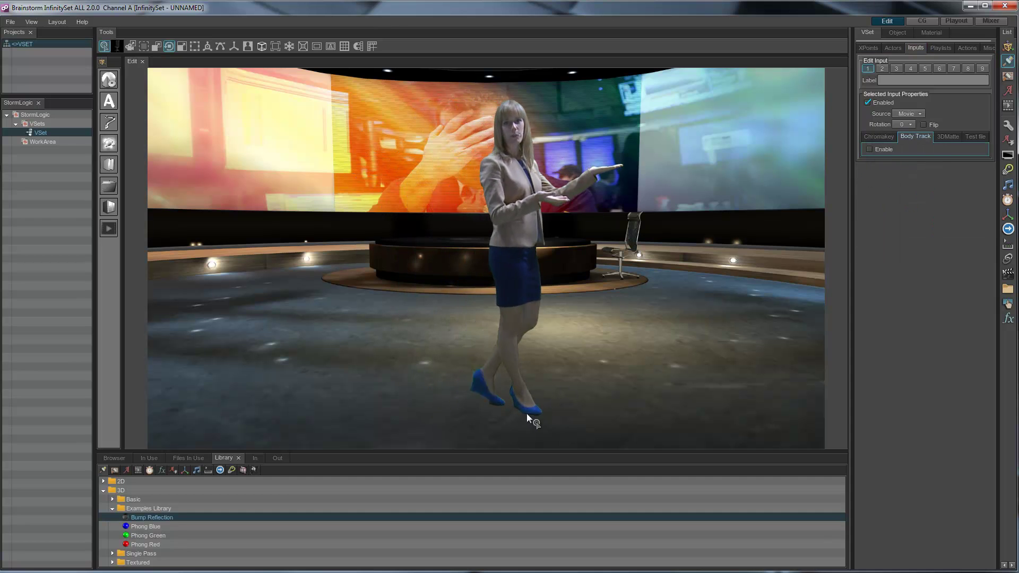
click(868, 148)
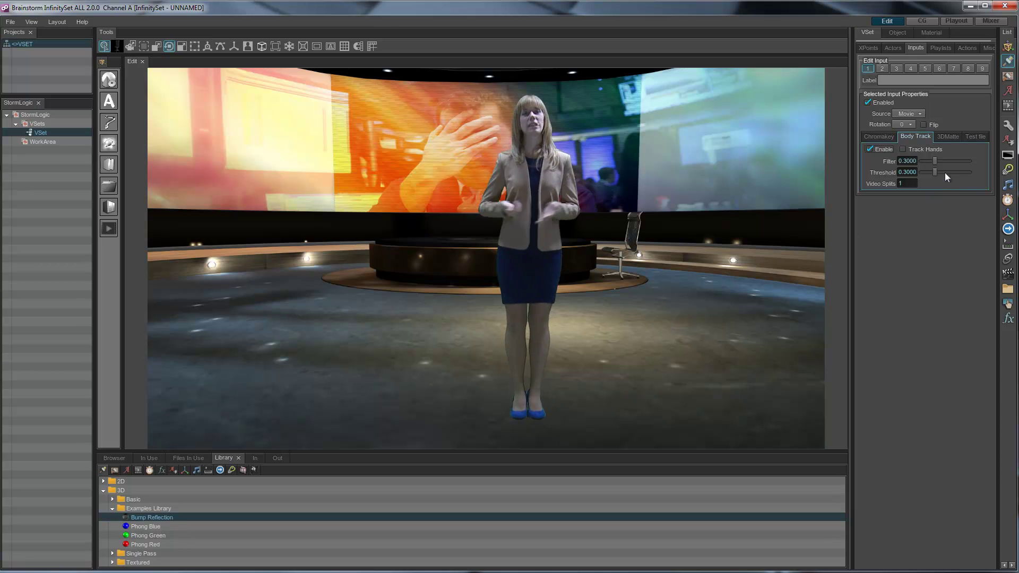
Step: Enable feet shade at alpha 0.0322, body alpha 0.1827, and turn on Cast Shadow
click(893, 47)
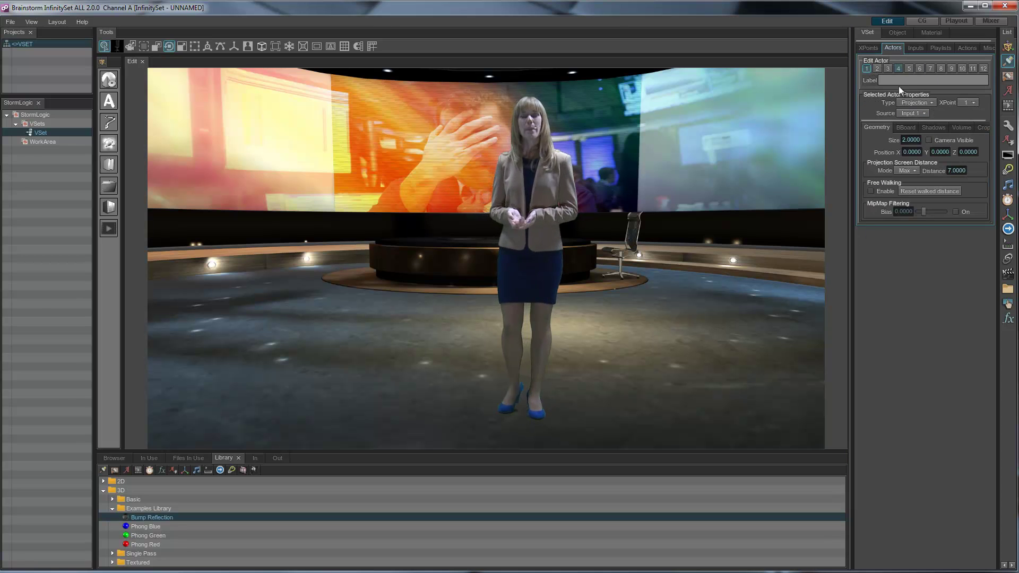
click(935, 128)
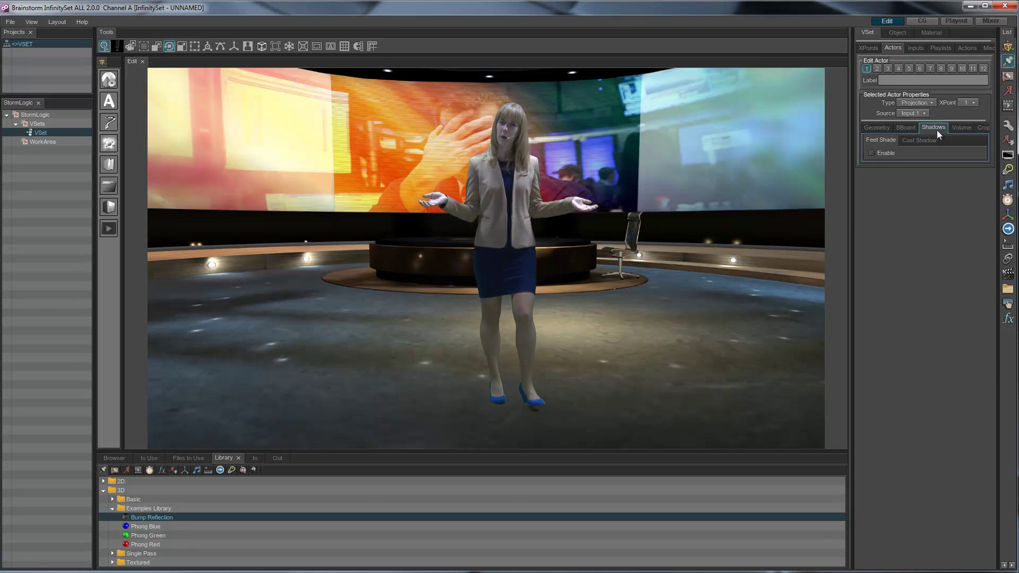
click(871, 153)
drag(932, 194, 915, 235)
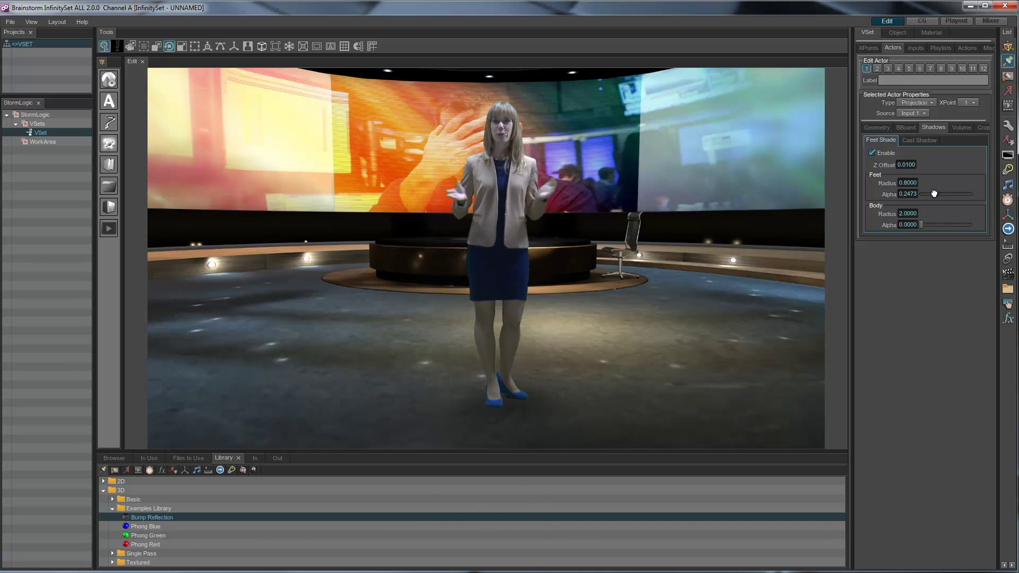
mouse_move(933, 195)
mouse_down()
mouse_move(929, 224)
mouse_move(922, 194)
mouse_up()
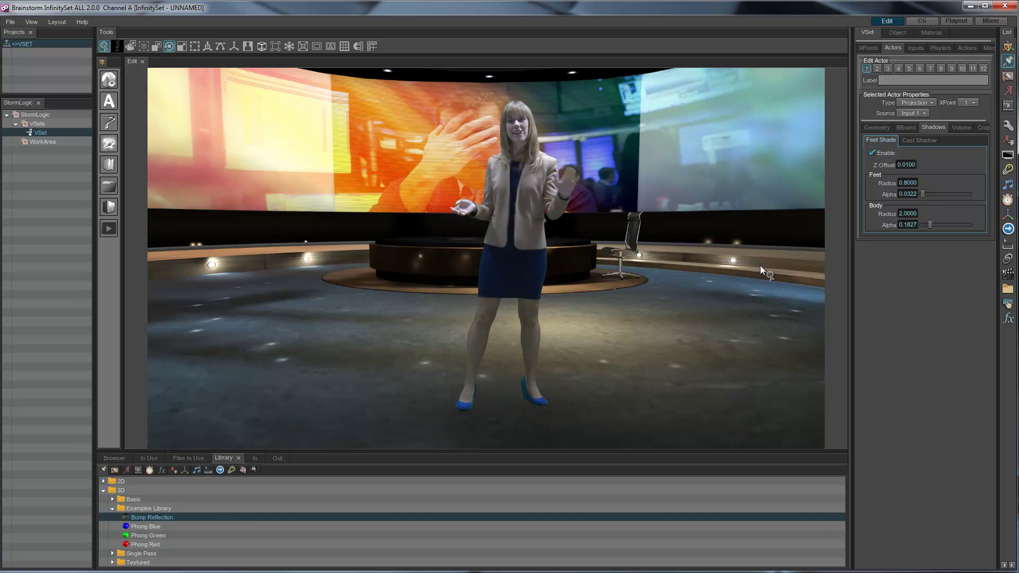
click(931, 139)
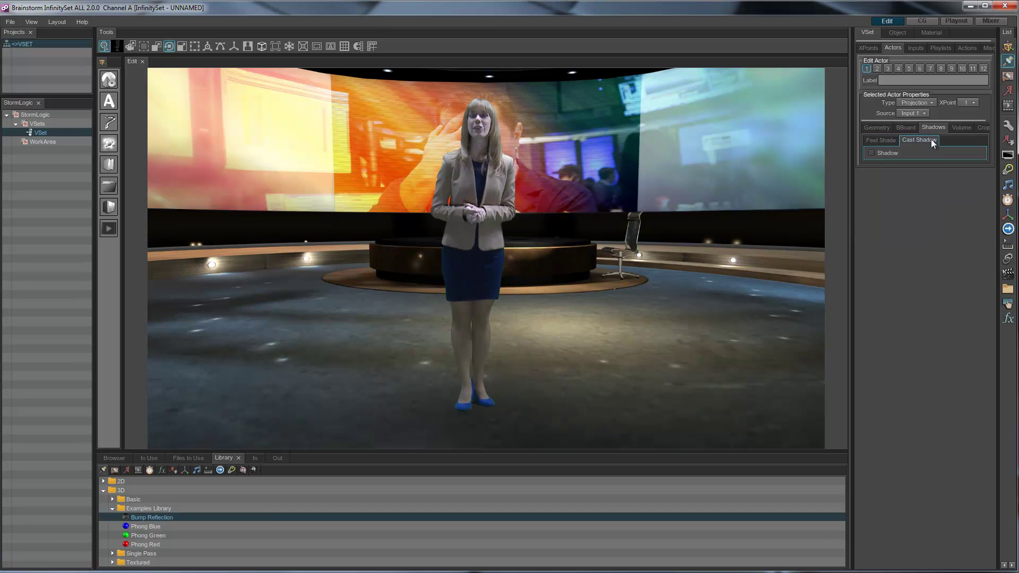
click(871, 152)
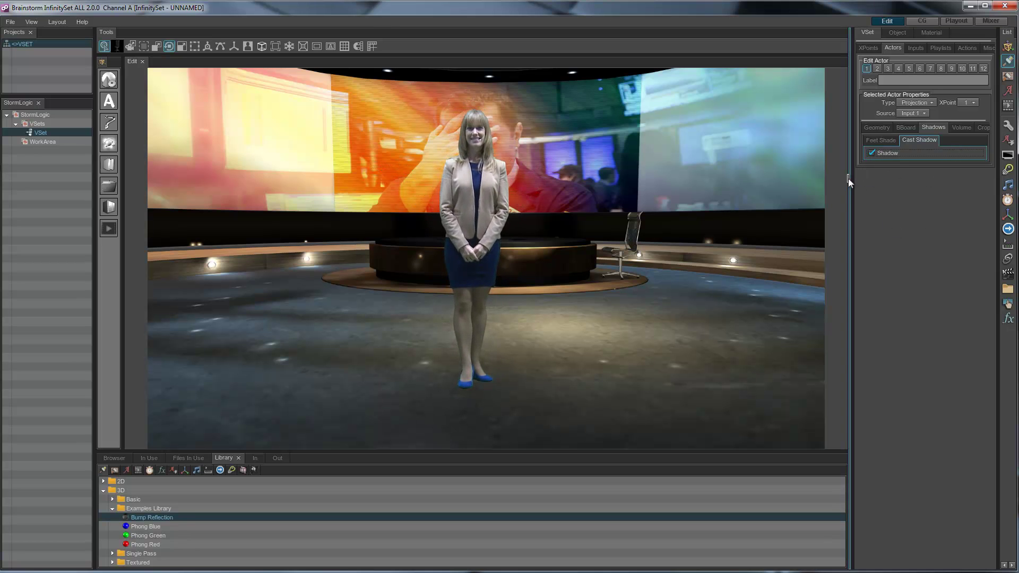
Step: Add a Spotlight with View enabled and the Cast Shadows effect
click(1008, 169)
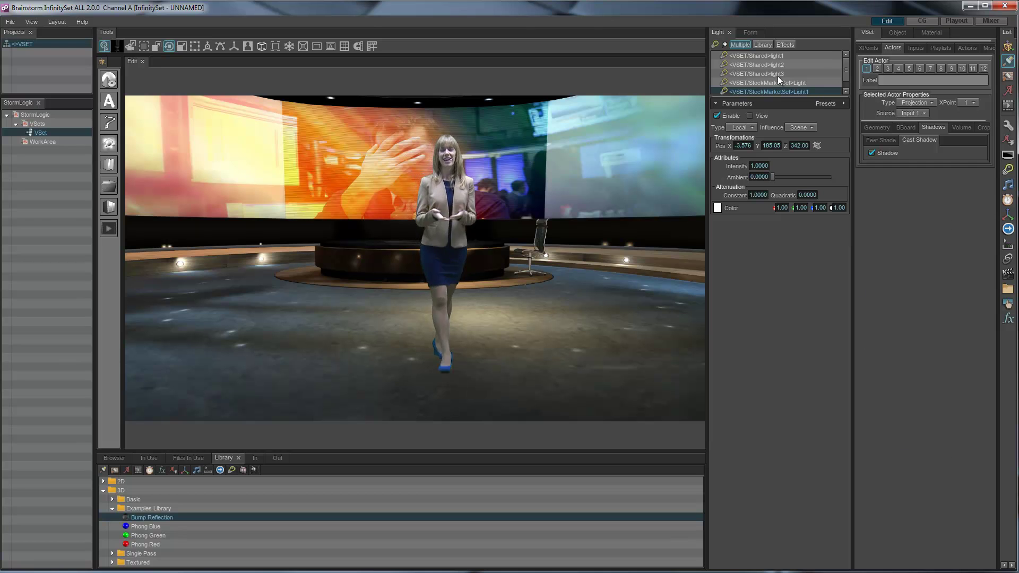
click(762, 44)
double_click(734, 74)
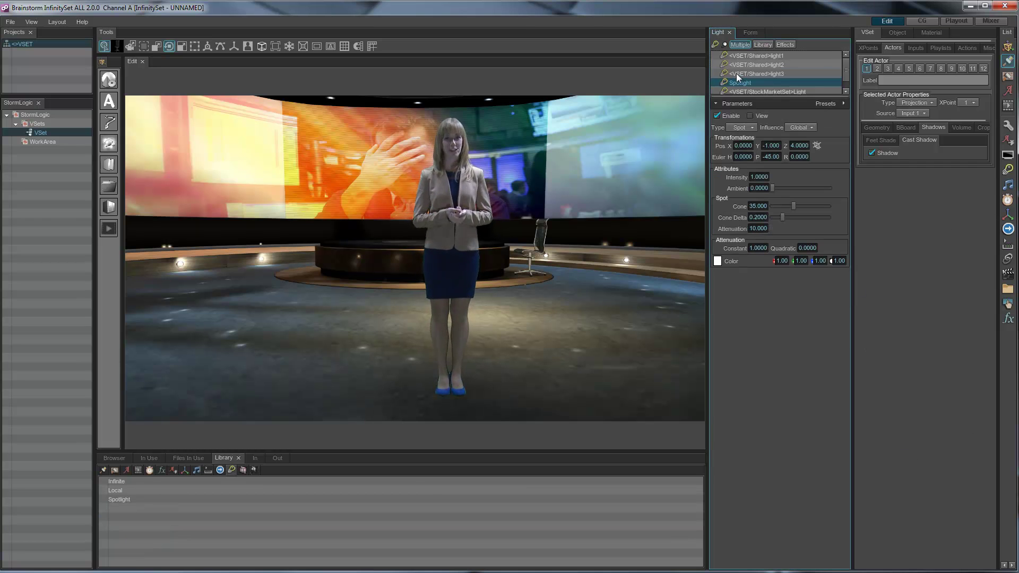
click(756, 116)
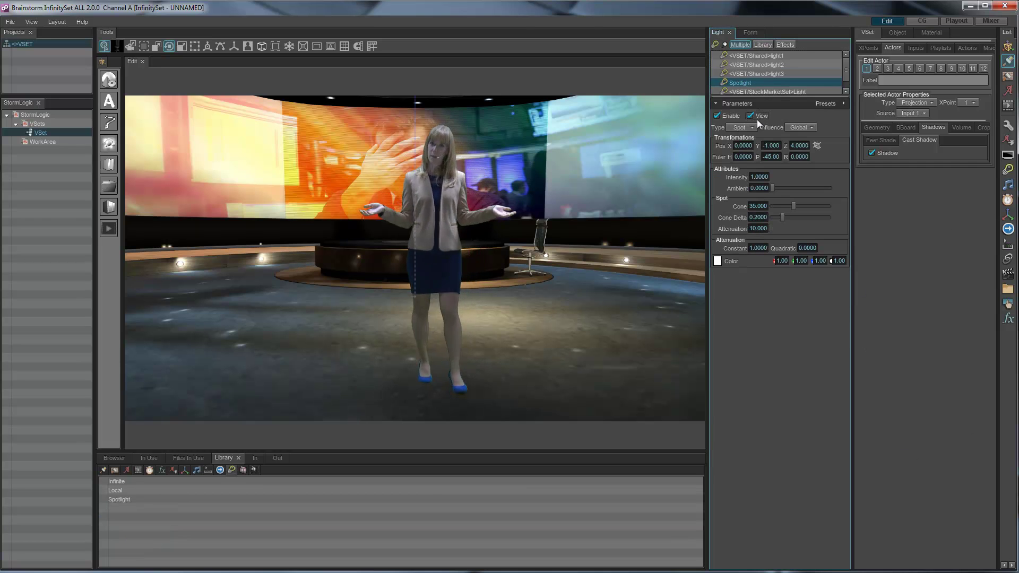
click(785, 44)
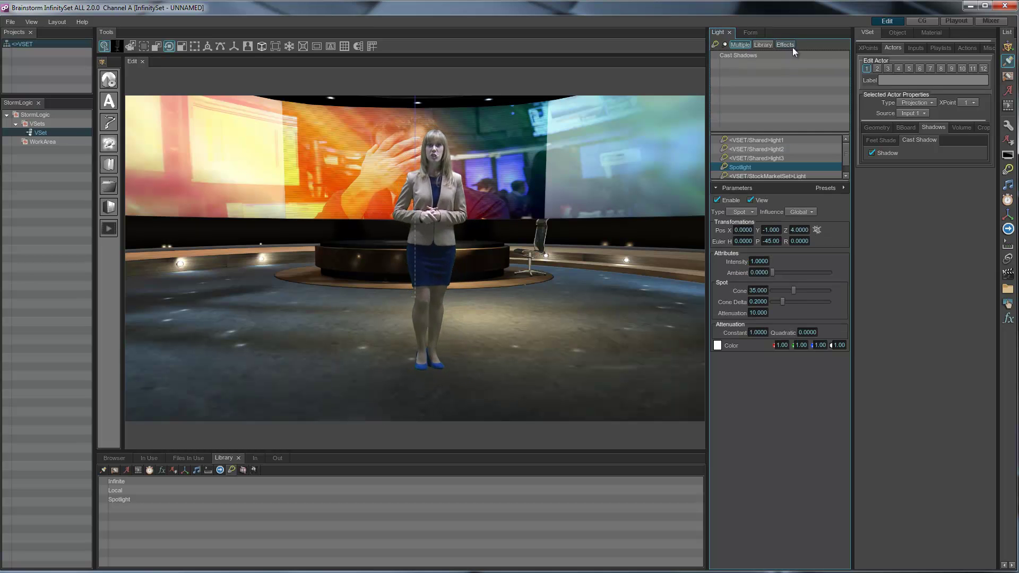
double_click(749, 54)
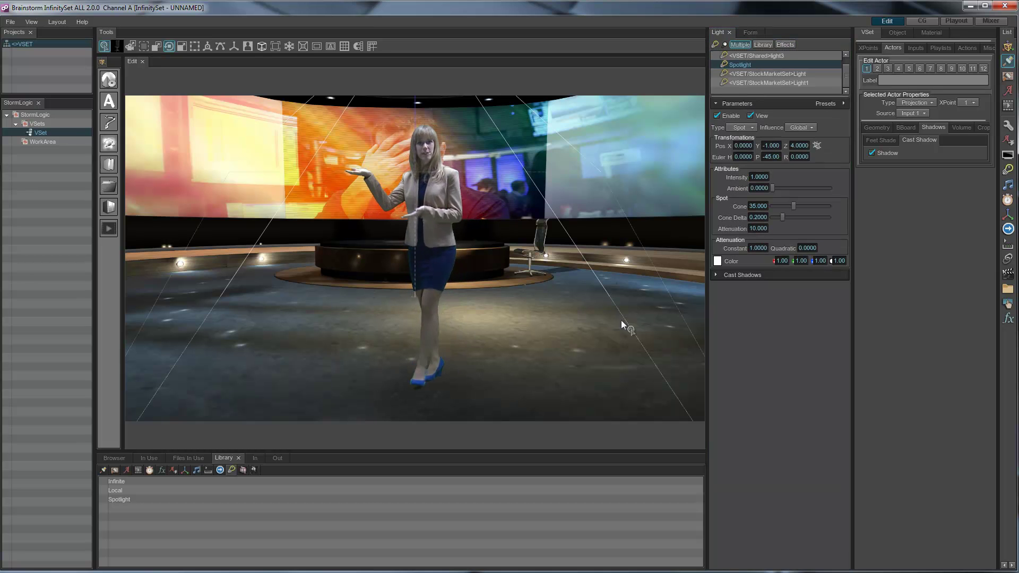
Step: Position the spotlight at X -1.554, Y -6.593, Z 3.7597 to throw the presenter's shadow
click(479, 306)
drag(478, 307, 648, 369)
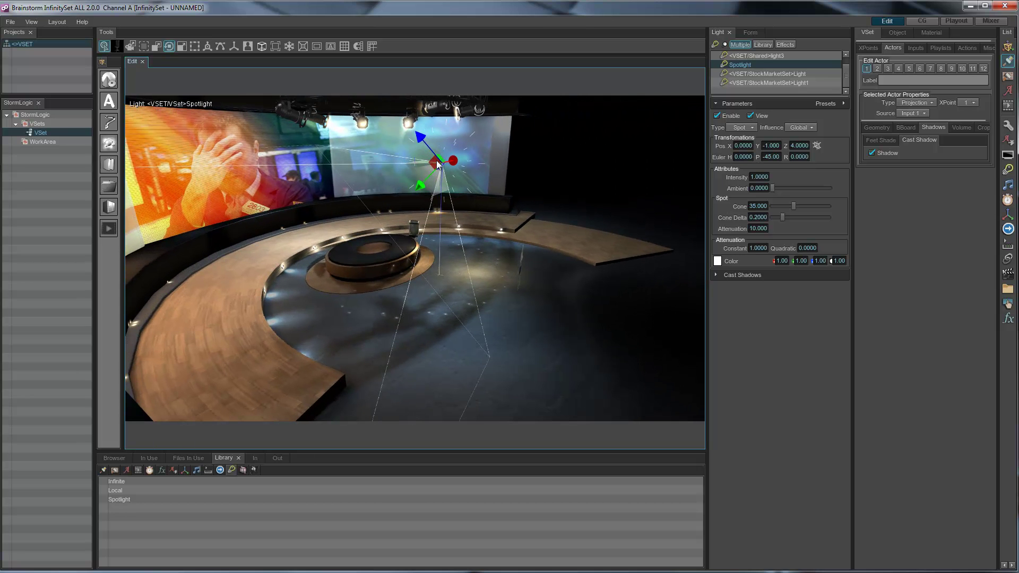
drag(436, 163, 611, 159)
drag(607, 300, 390, 354)
drag(431, 248, 342, 295)
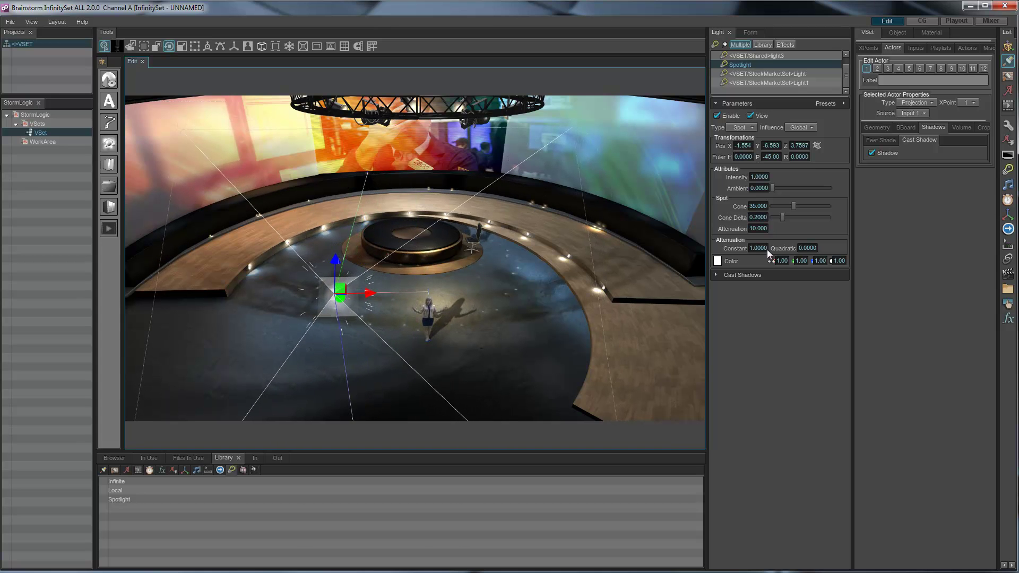
Step: Set the spotlight's shadow field of view to 43 and heading to -16.40, hiding its frustum limits
click(716, 275)
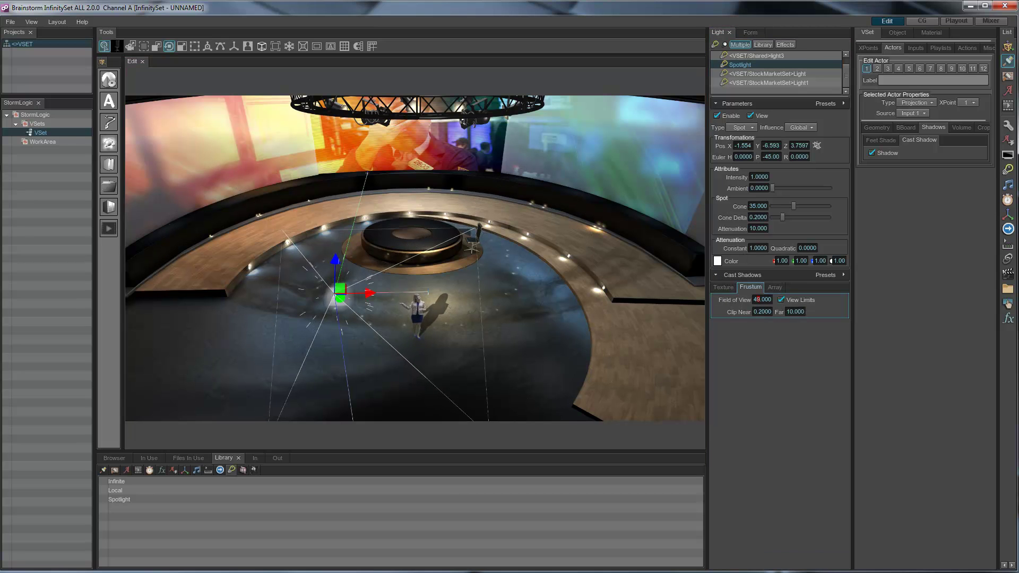
click(738, 156)
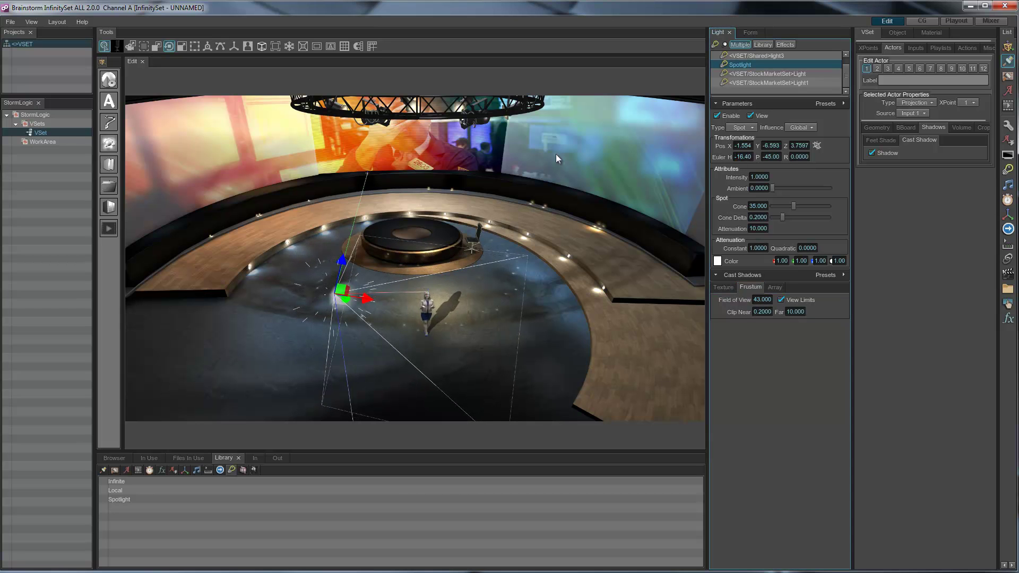
click(520, 368)
click(520, 365)
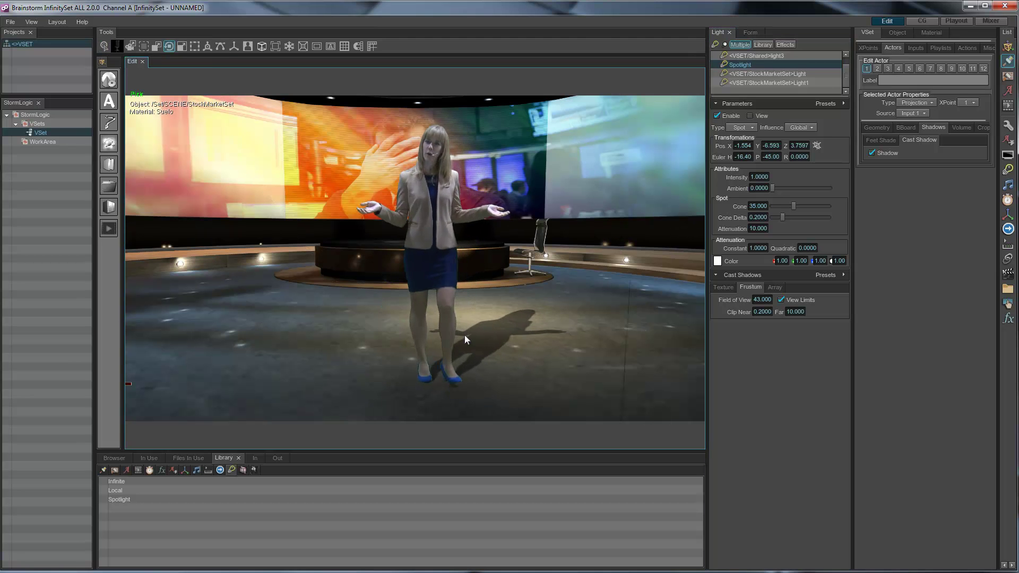
click(788, 299)
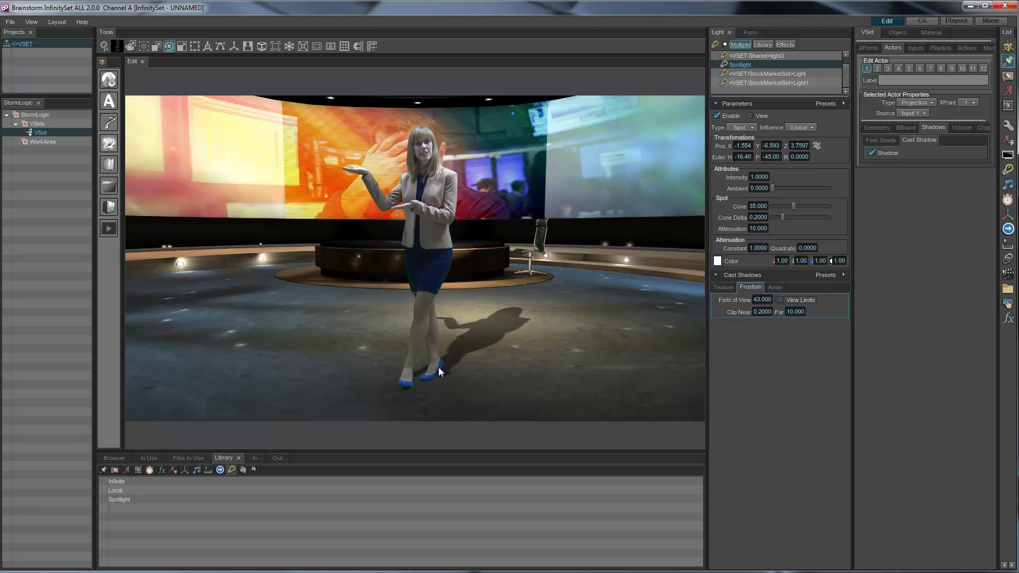
Step: Lower the cast shadow darkness from 0.5 to about 0.22, keeping texture size 1024
click(727, 287)
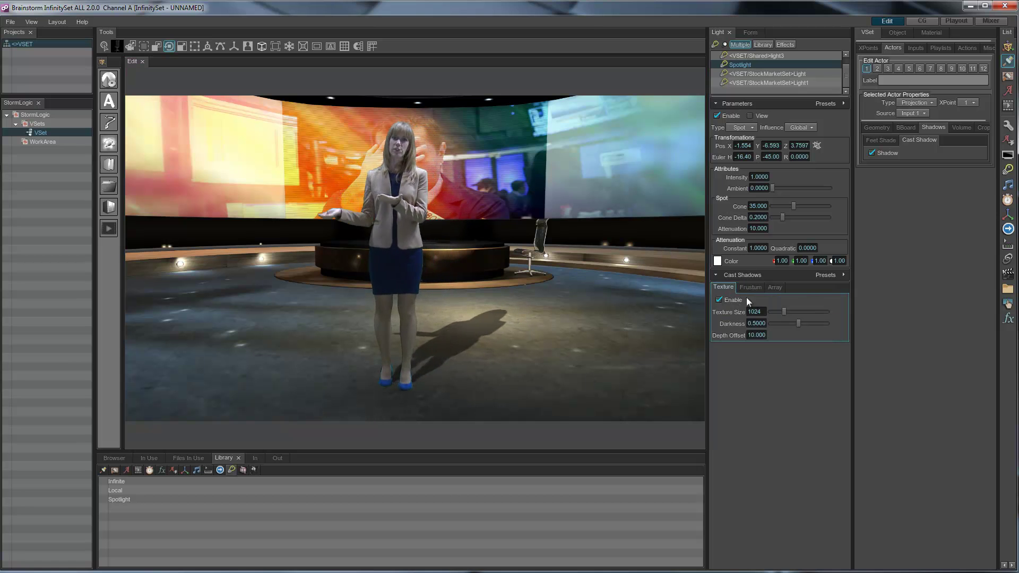
drag(799, 324, 782, 323)
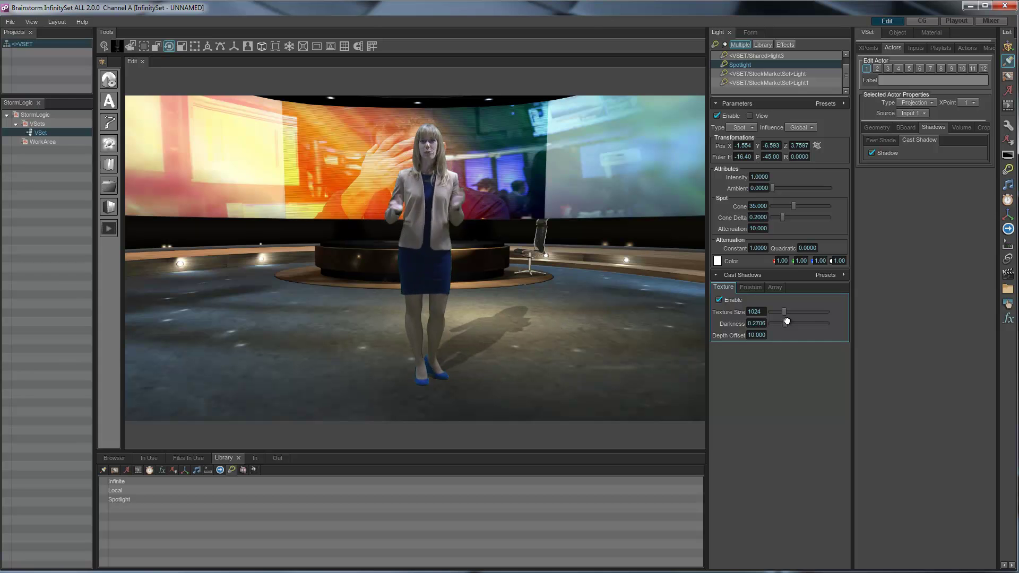
drag(787, 323, 782, 323)
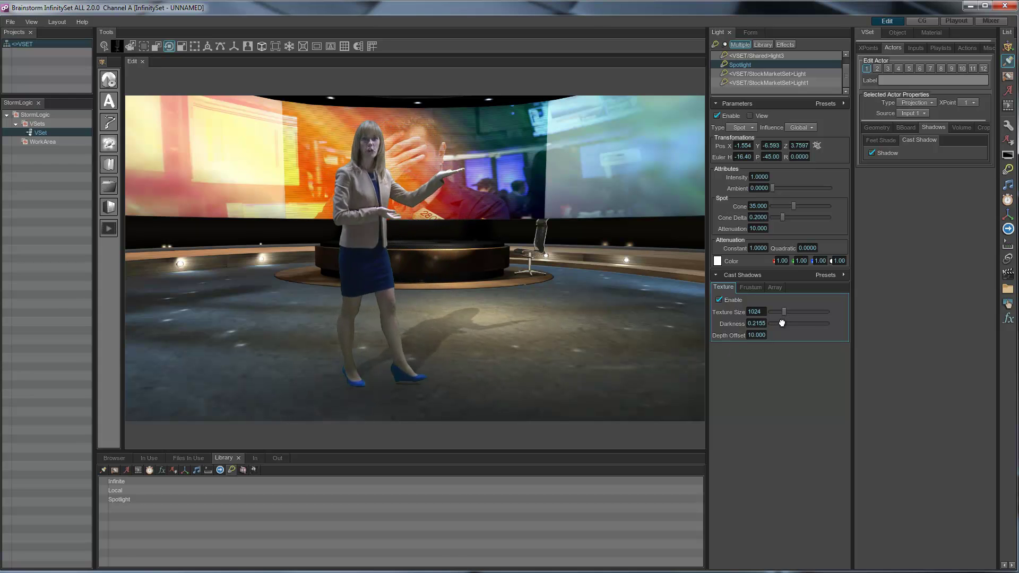
Step: Drag WoodChair.py from the asset Browser into the set
click(113, 457)
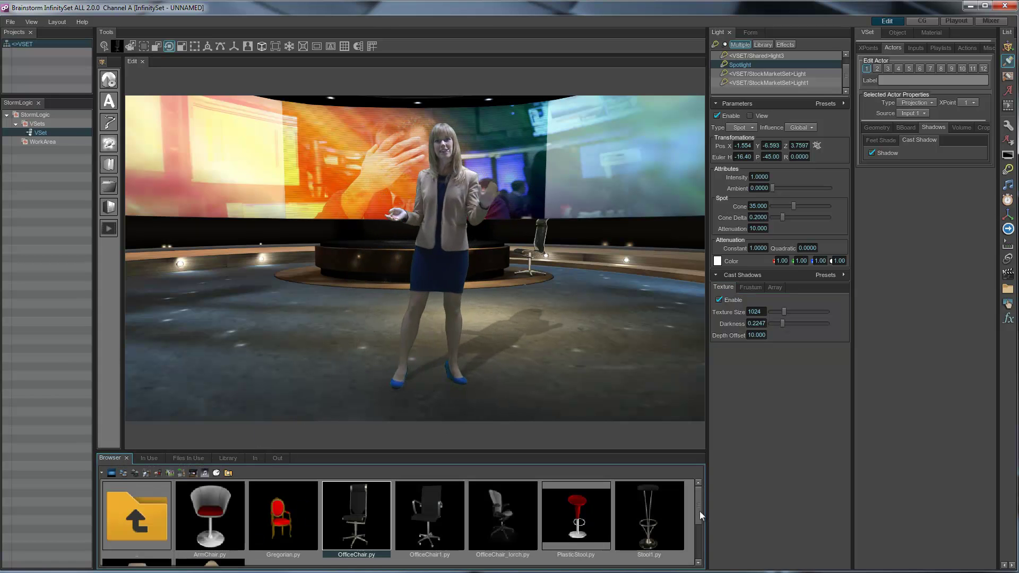
drag(698, 505, 699, 532)
scroll(186, 504, down, 2)
drag(142, 522, 468, 403)
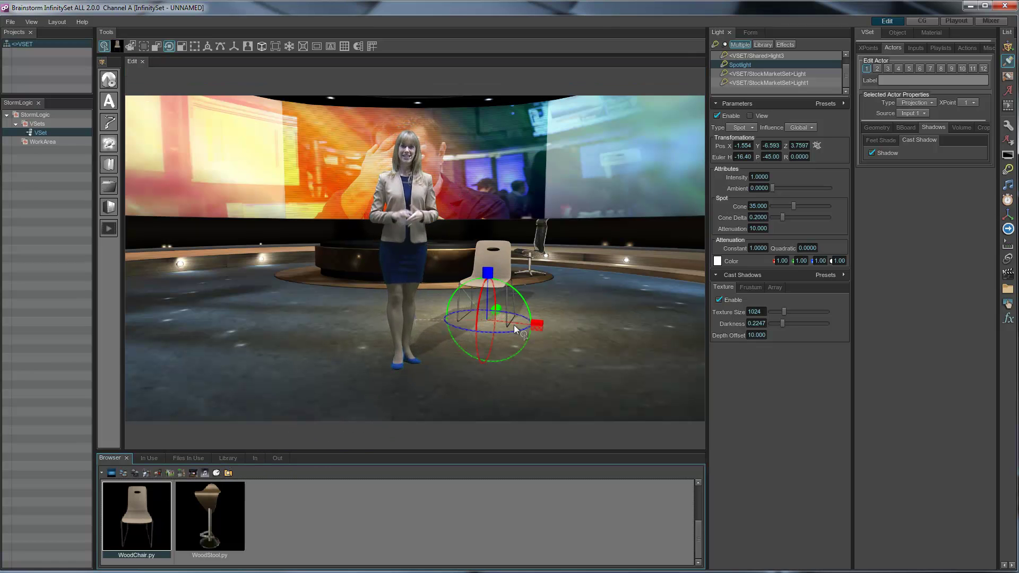
Step: Select WoodChair in the Object tree and move it forward beside the presenter
click(504, 259)
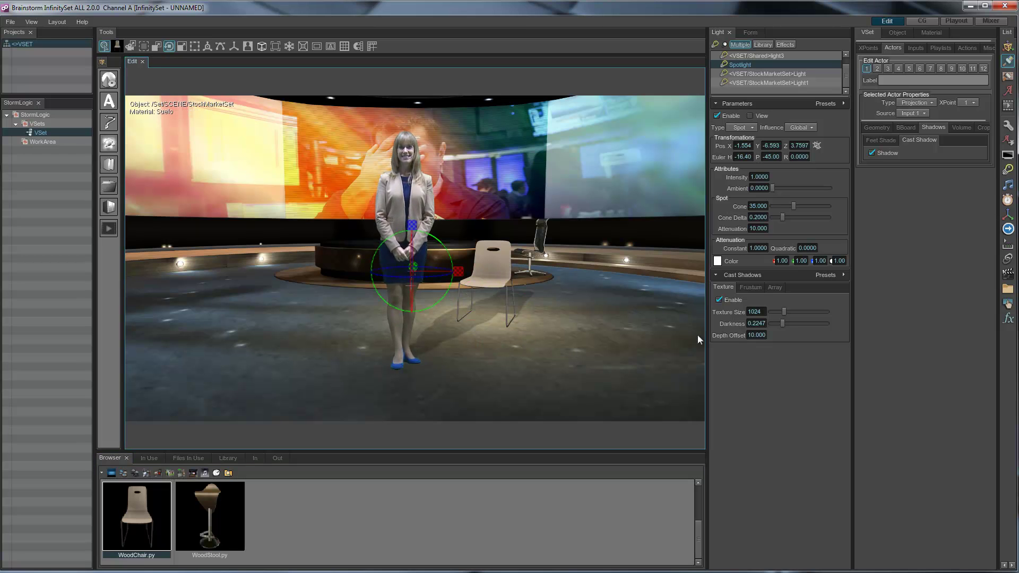
click(894, 33)
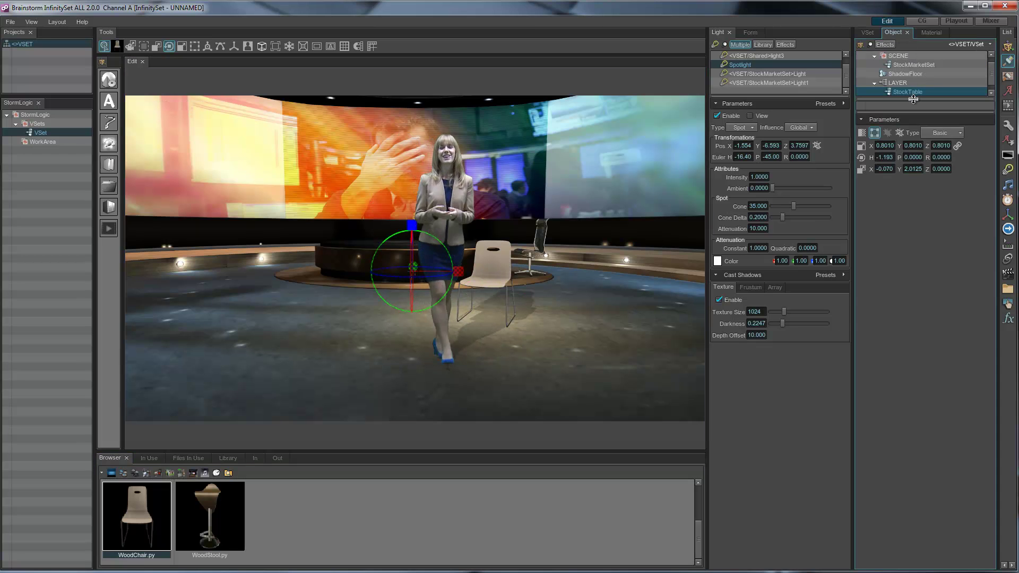
click(907, 147)
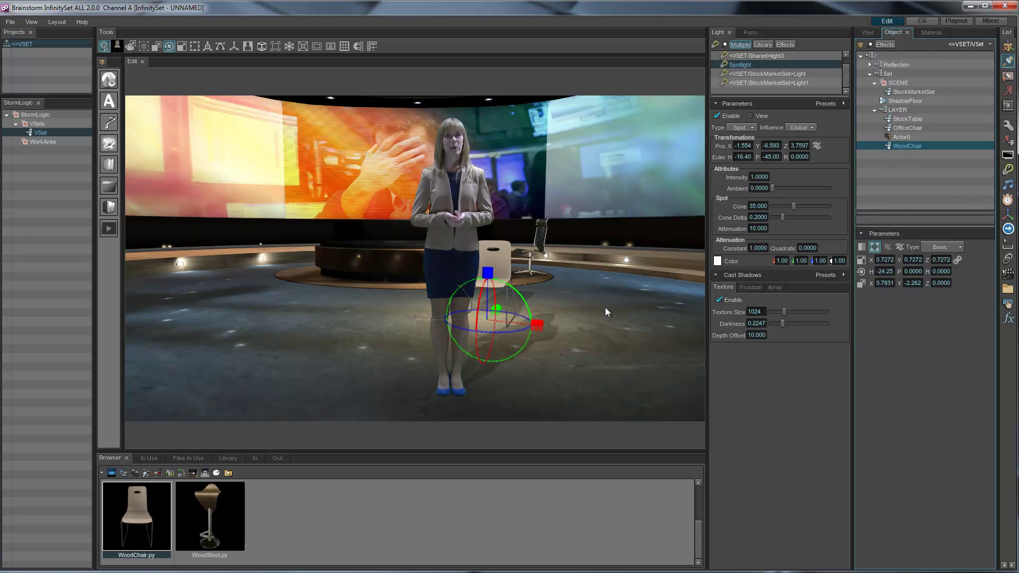
click(494, 285)
key(w)
drag(497, 311, 501, 325)
Step: Add the Cast Shadows effect to WoodChair, re-enable the spotlight, and nudge the chair to X 0.7997, Y -2.944
click(733, 116)
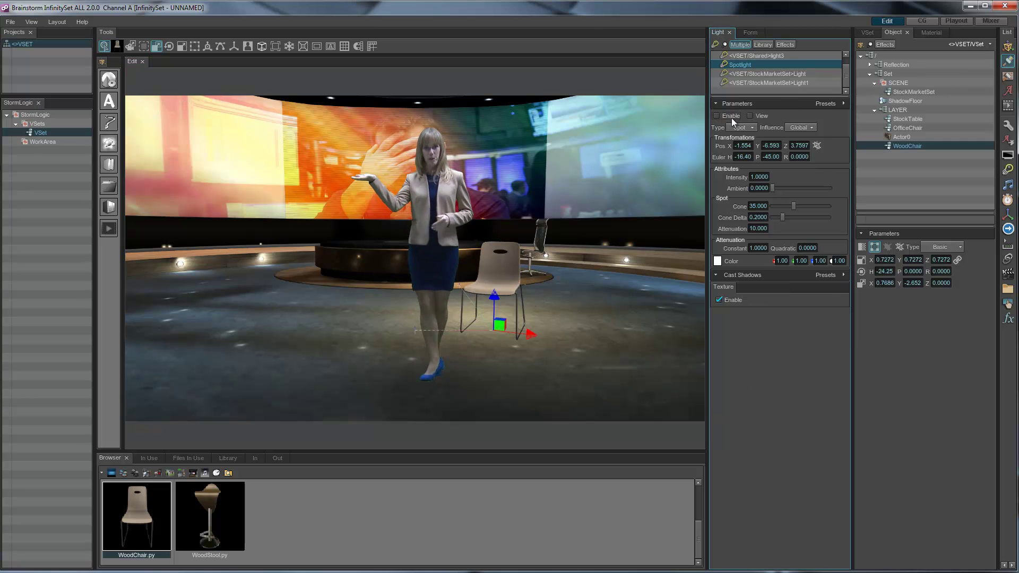
click(884, 44)
click(893, 72)
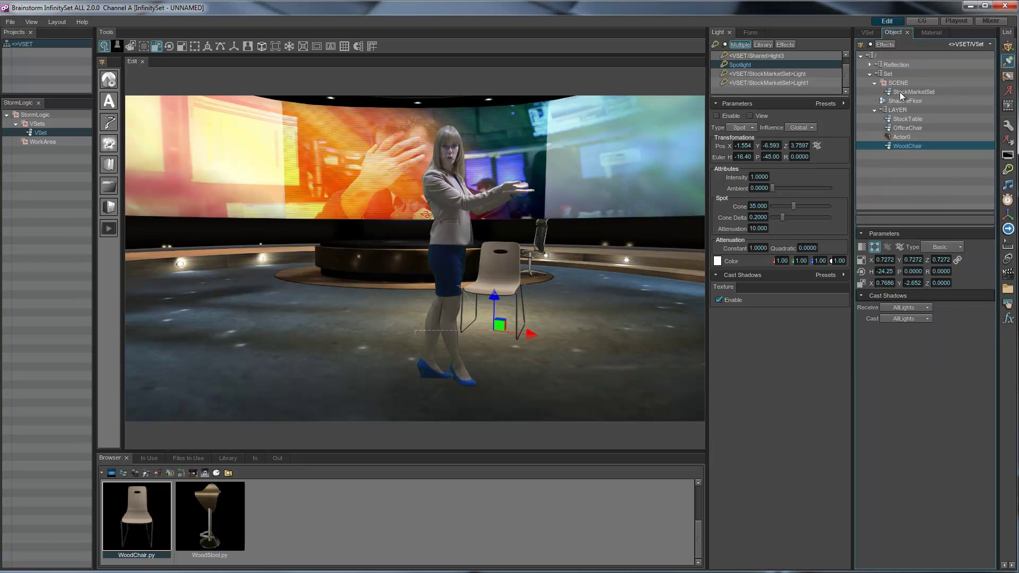
click(717, 116)
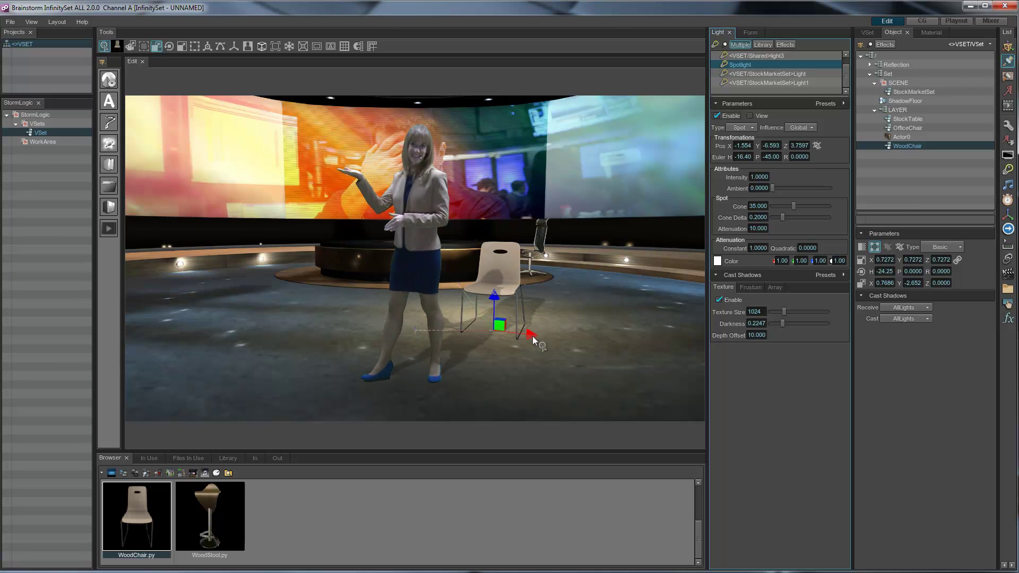
drag(502, 319, 521, 333)
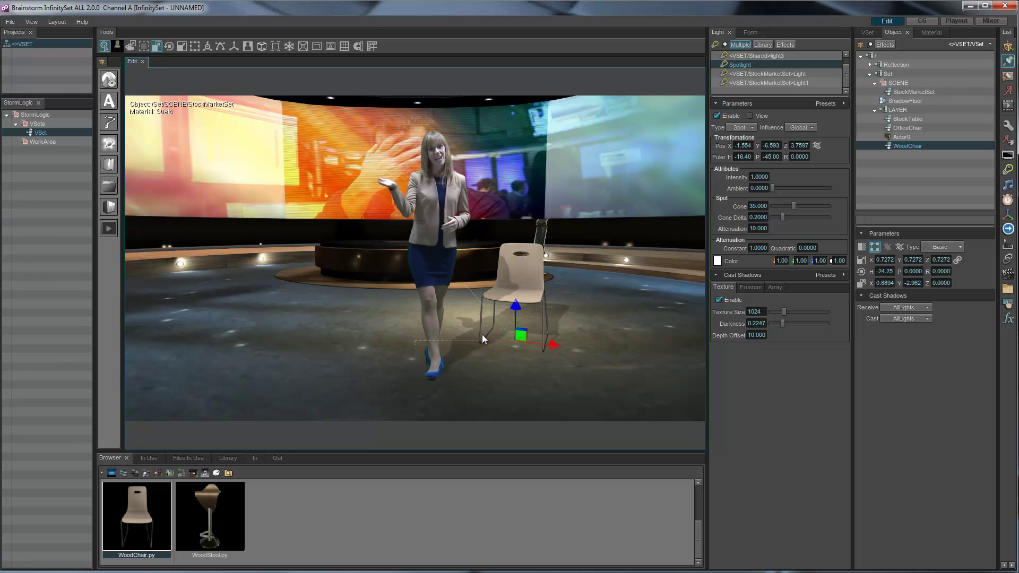
drag(527, 329, 514, 328)
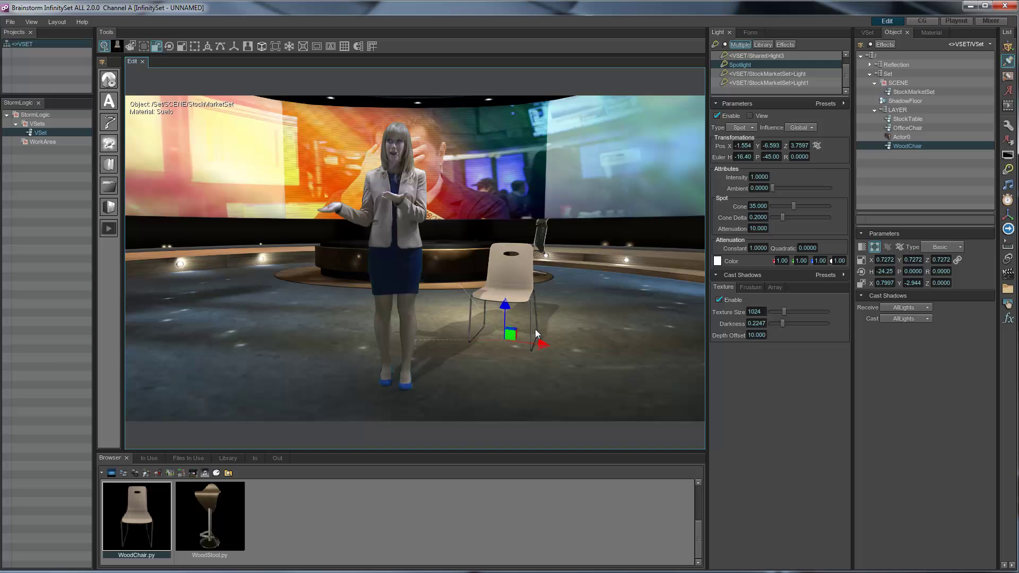